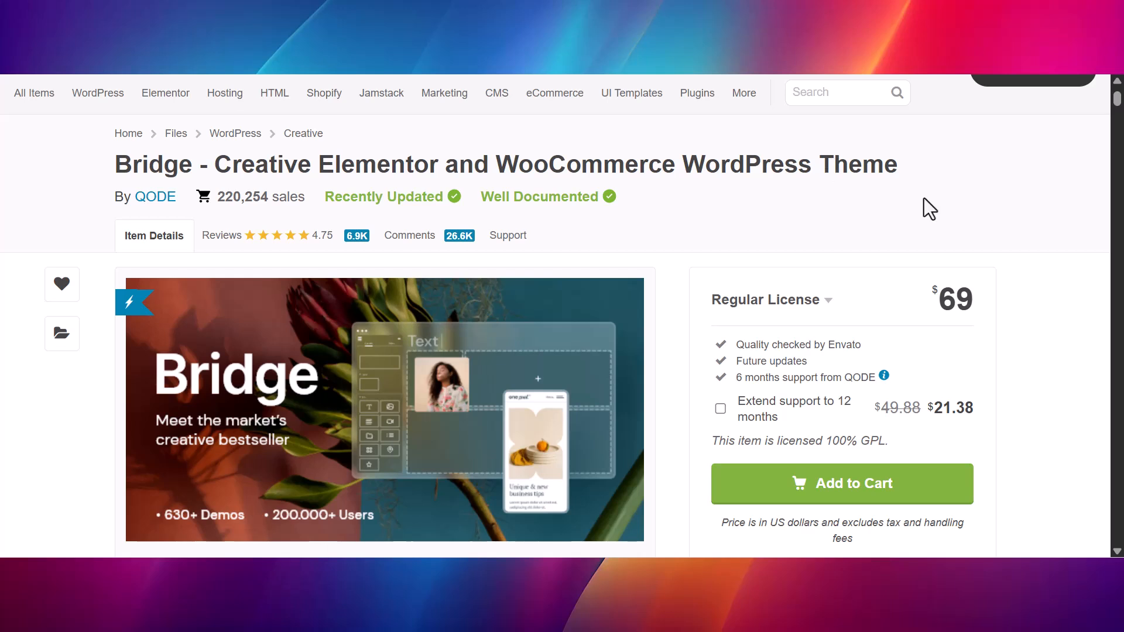
Look through the Bridge theme's product page down to its demo showcase
{"action": "left_click_drag", "start_coordinate": [1117, 98], "coordinate": [1117, 147]}
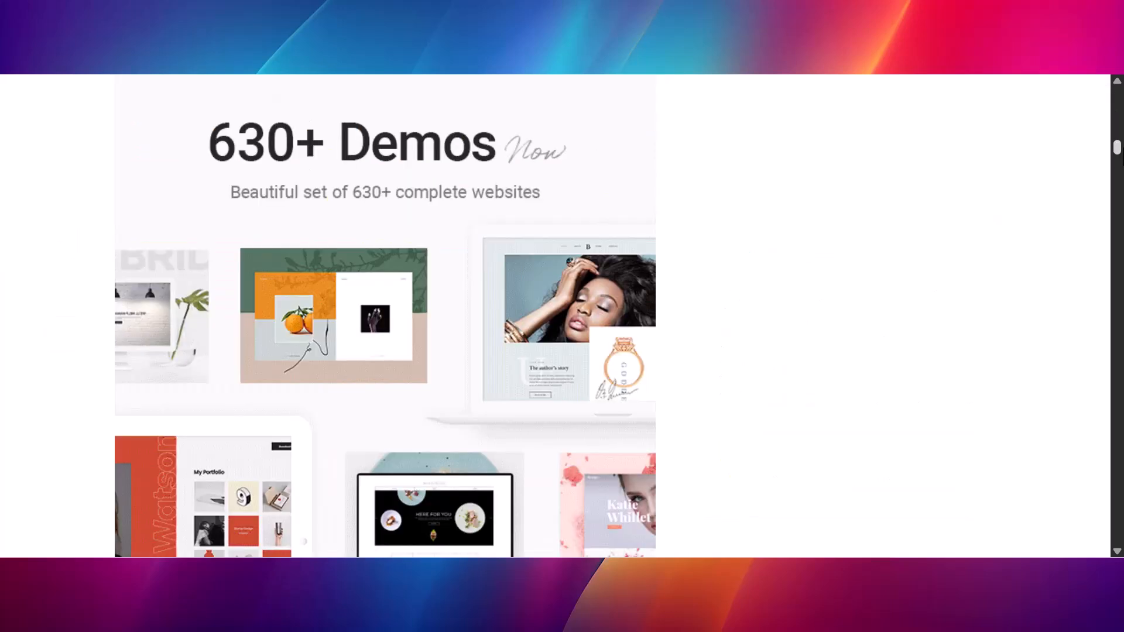
{"action": "scroll", "coordinate": [385, 317], "scroll_direction": "down", "scroll_amount": 12}
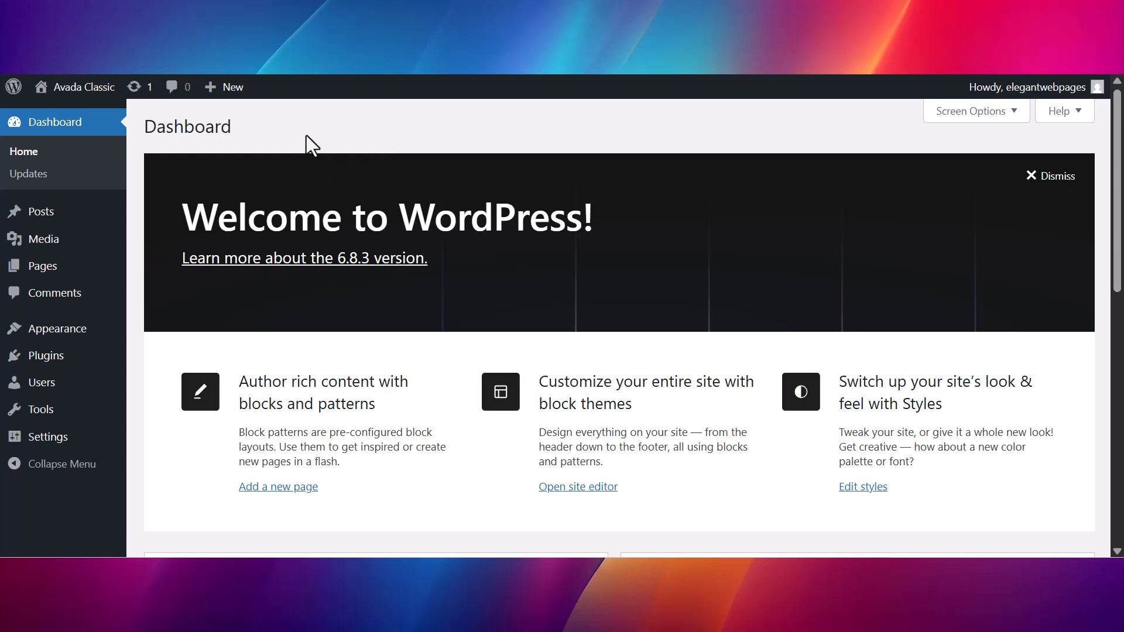
Install the Bridge theme by uploading bridge.zip from the bridge-30885 folder, and activate it
{"action": "mouse_move", "coordinate": [32, 333]}
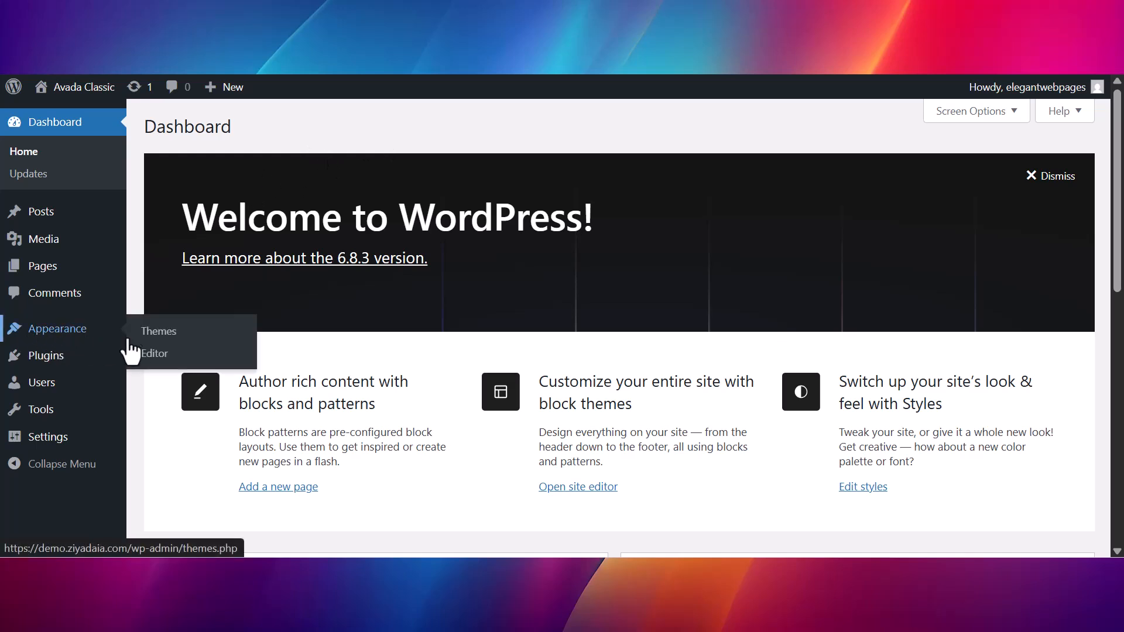
{"action": "left_click", "coordinate": [155, 336]}
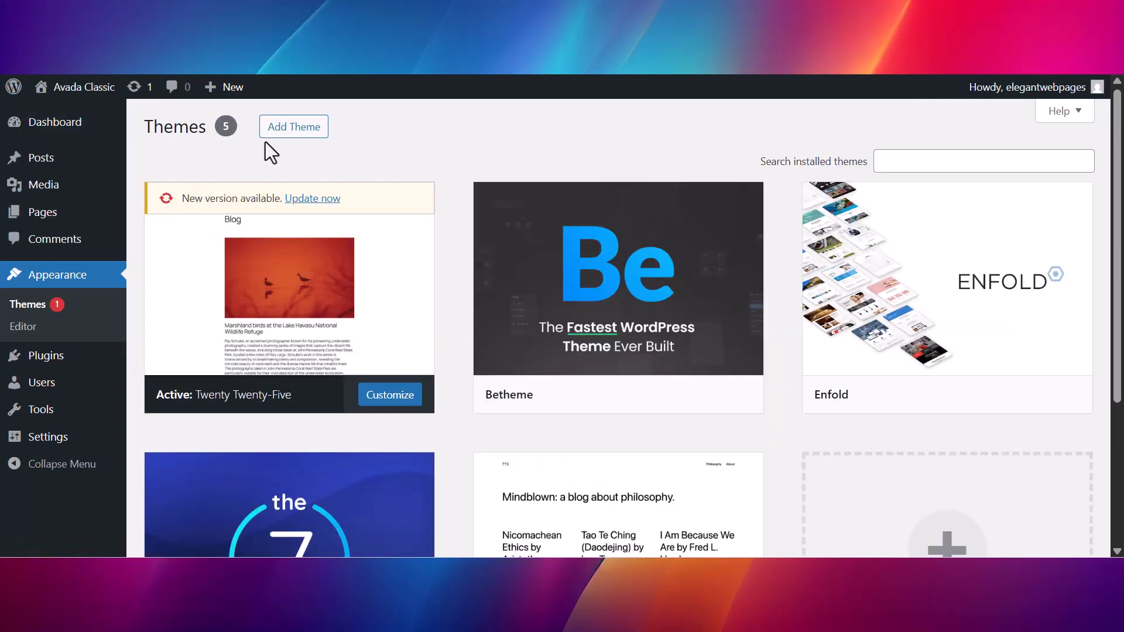
{"action": "left_click", "coordinate": [283, 143]}
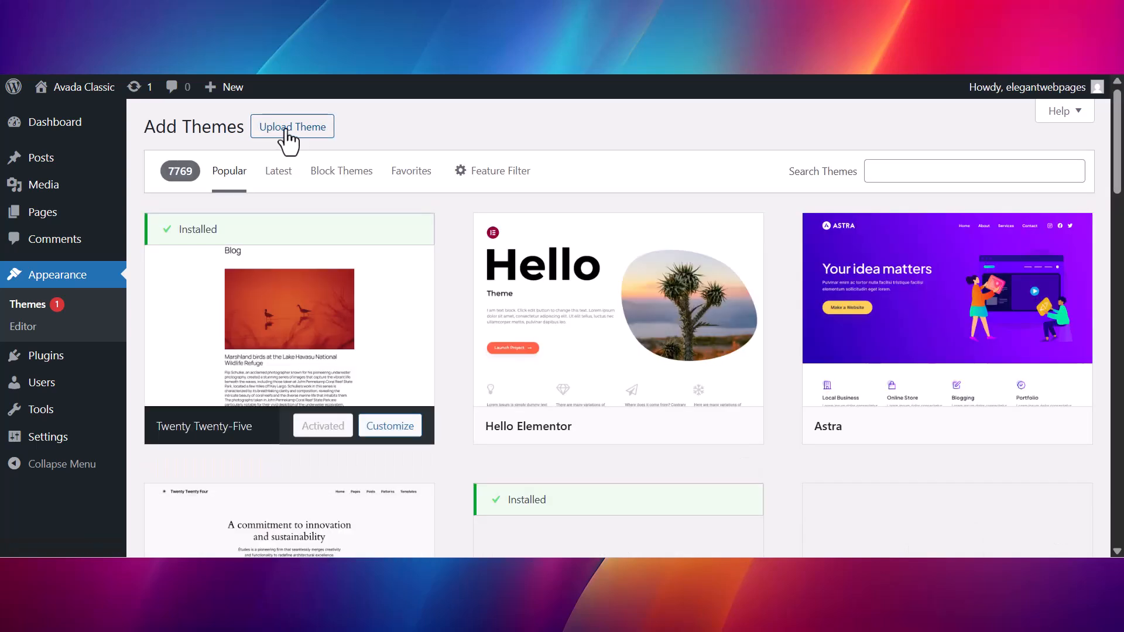
{"action": "left_click", "coordinate": [288, 130]}
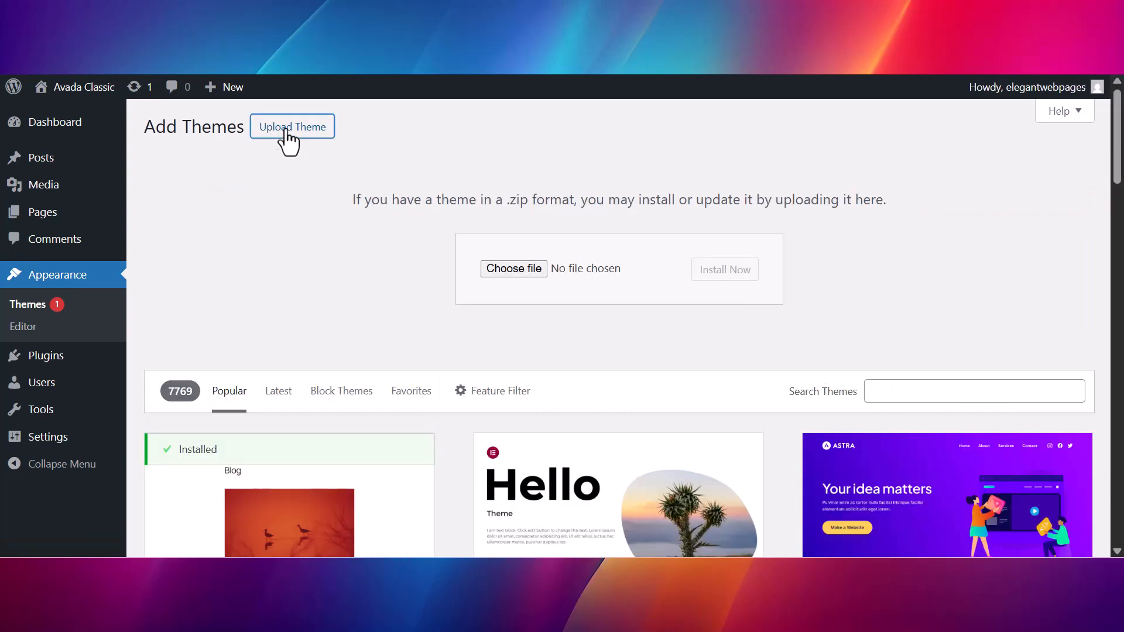
{"action": "left_click", "coordinate": [505, 269]}
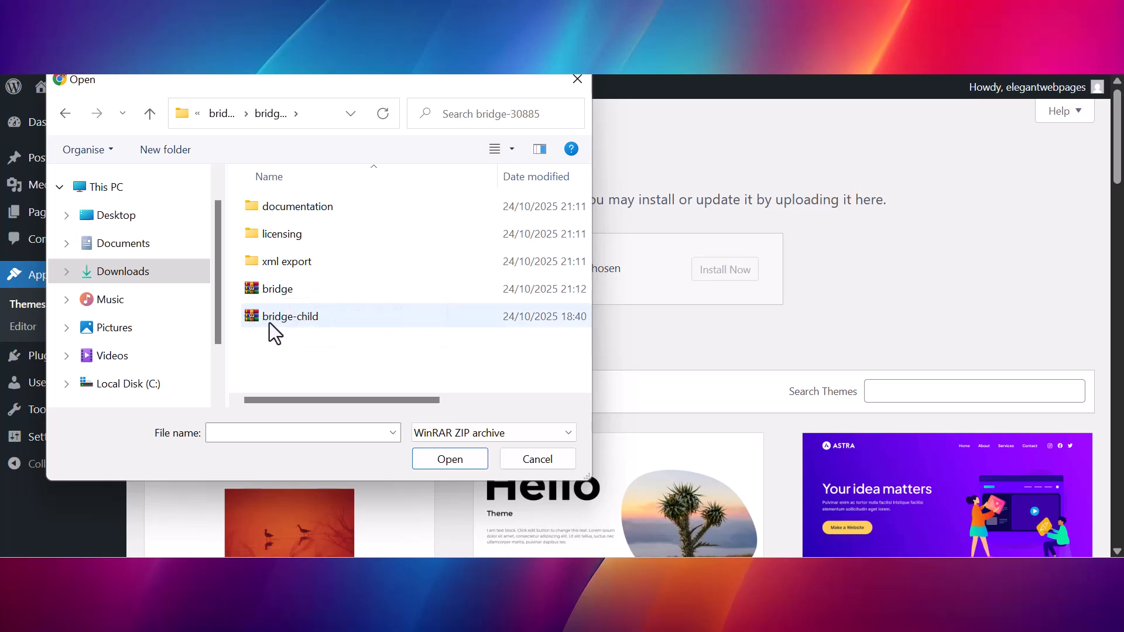
{"action": "left_click", "coordinate": [268, 287]}
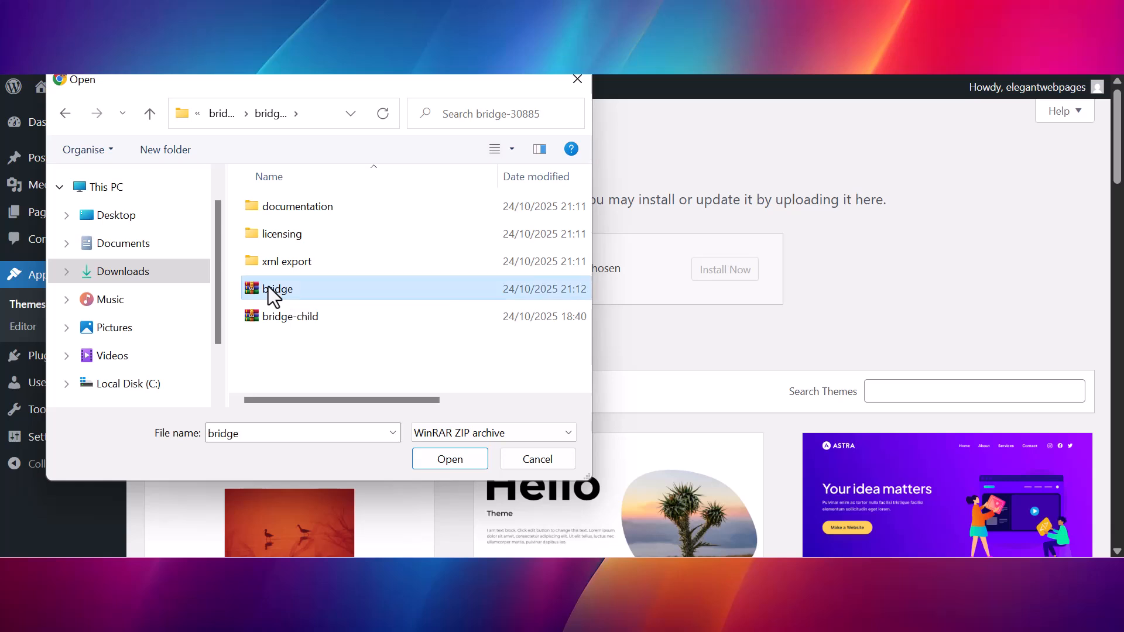
{"action": "left_click", "coordinate": [442, 460]}
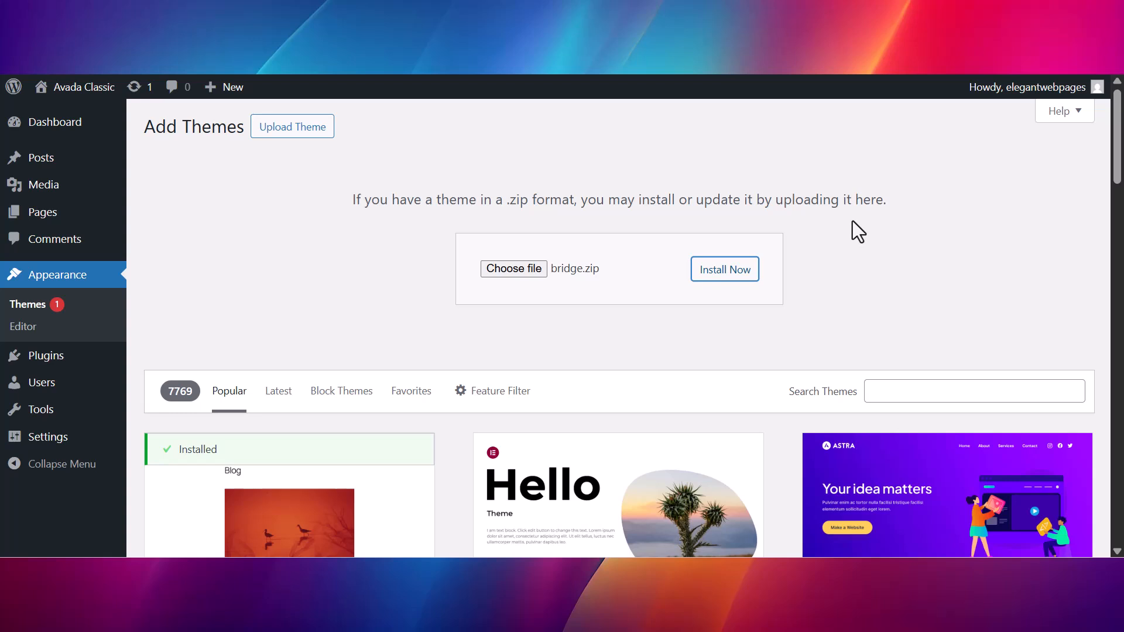
{"action": "left_click", "coordinate": [725, 269]}
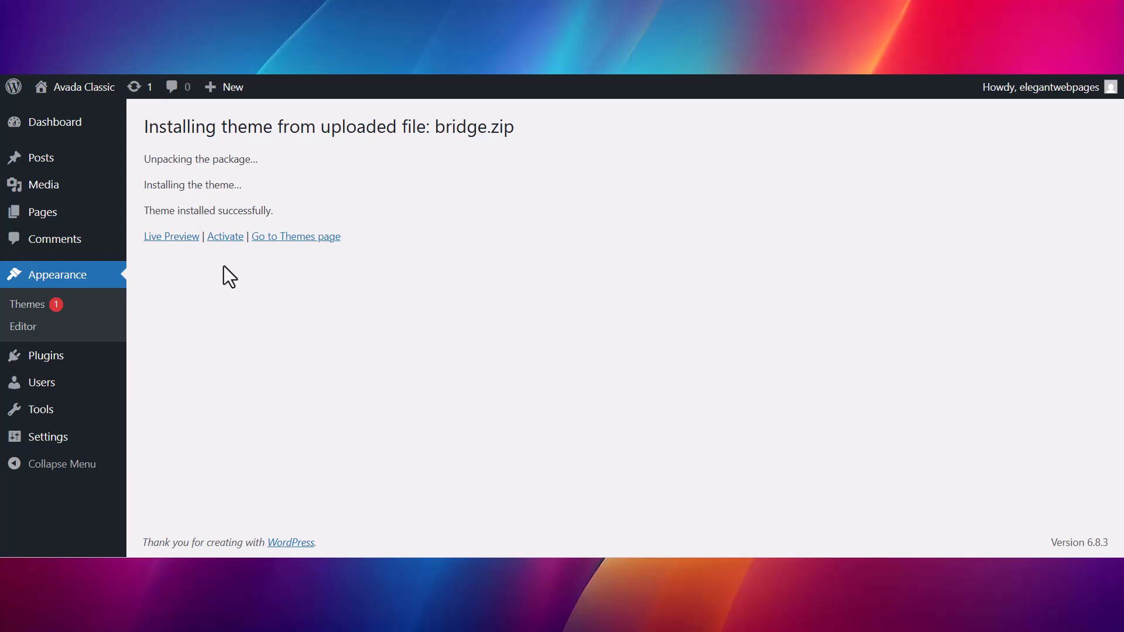
{"action": "left_click", "coordinate": [220, 240]}
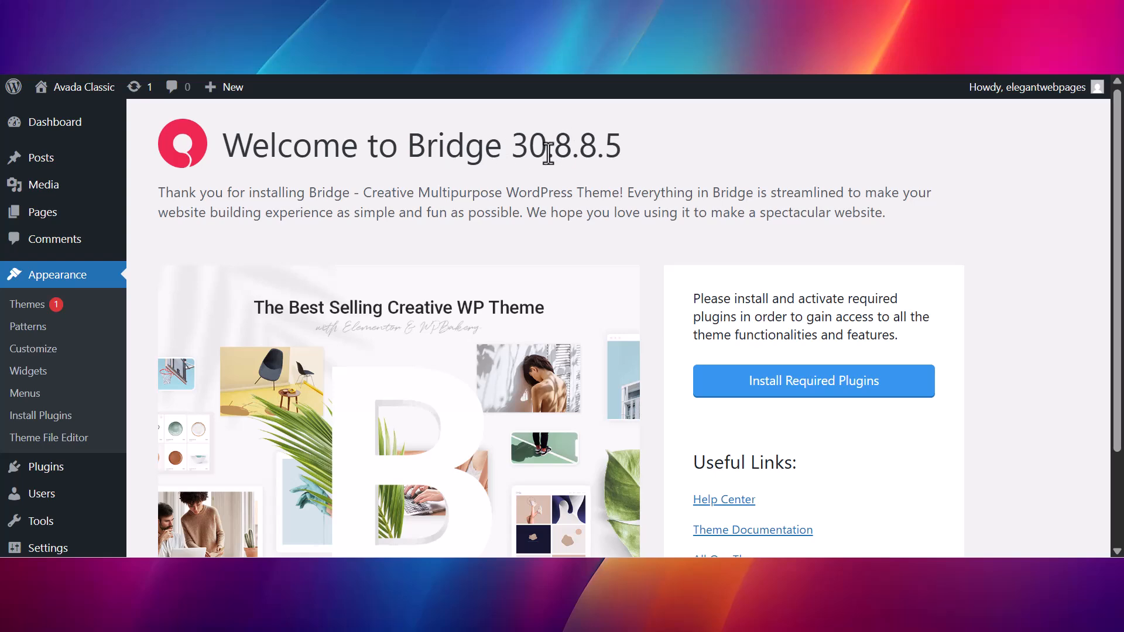
Install the Bridge Core and Elementor plugins together from the theme's list of required plugins
{"action": "scroll", "coordinate": [801, 277], "scroll_direction": "down", "scroll_amount": 2}
{"action": "scroll", "coordinate": [820, 263], "scroll_direction": "down", "scroll_amount": 2}
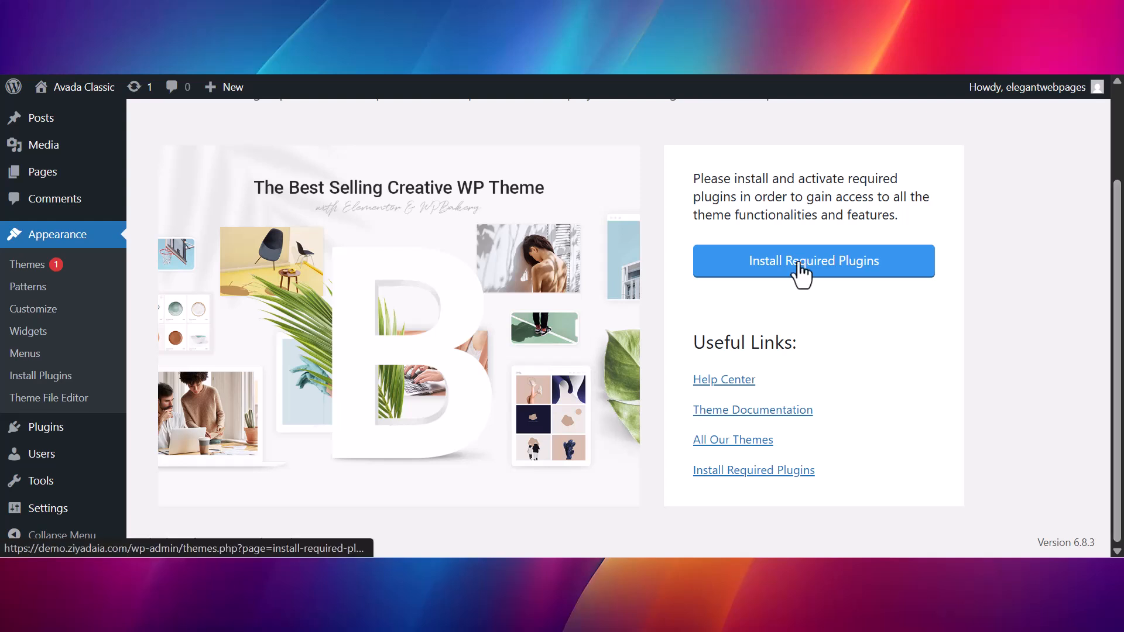
{"action": "left_click", "coordinate": [800, 264]}
{"action": "scroll", "coordinate": [798, 271], "scroll_direction": "down", "scroll_amount": 2}
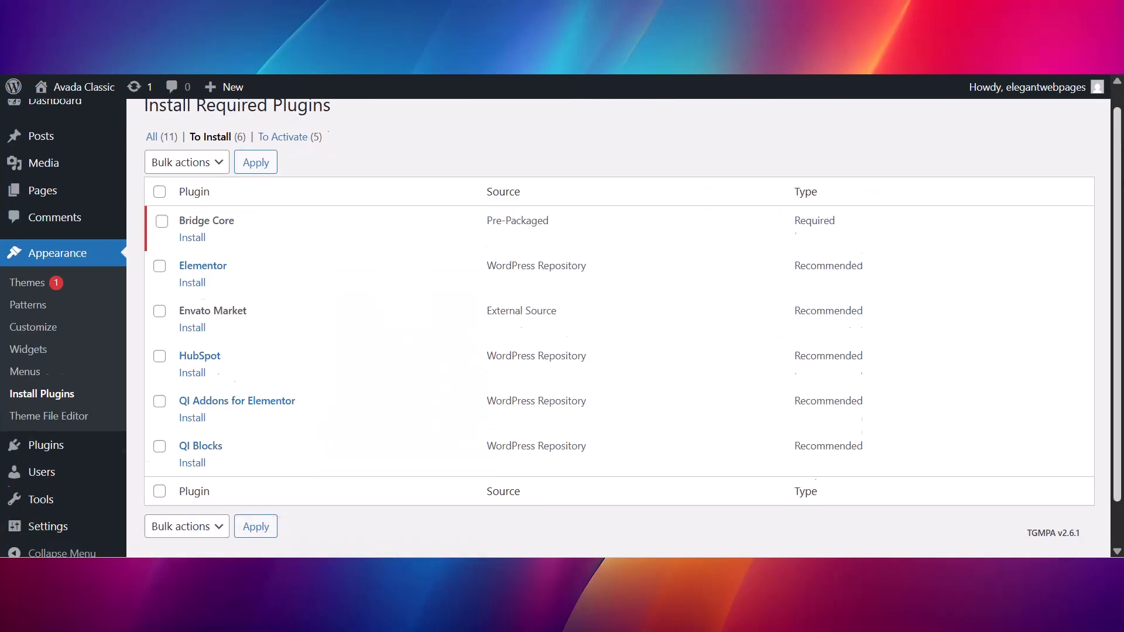
{"action": "scroll", "coordinate": [618, 328], "scroll_direction": "up", "scroll_amount": 2}
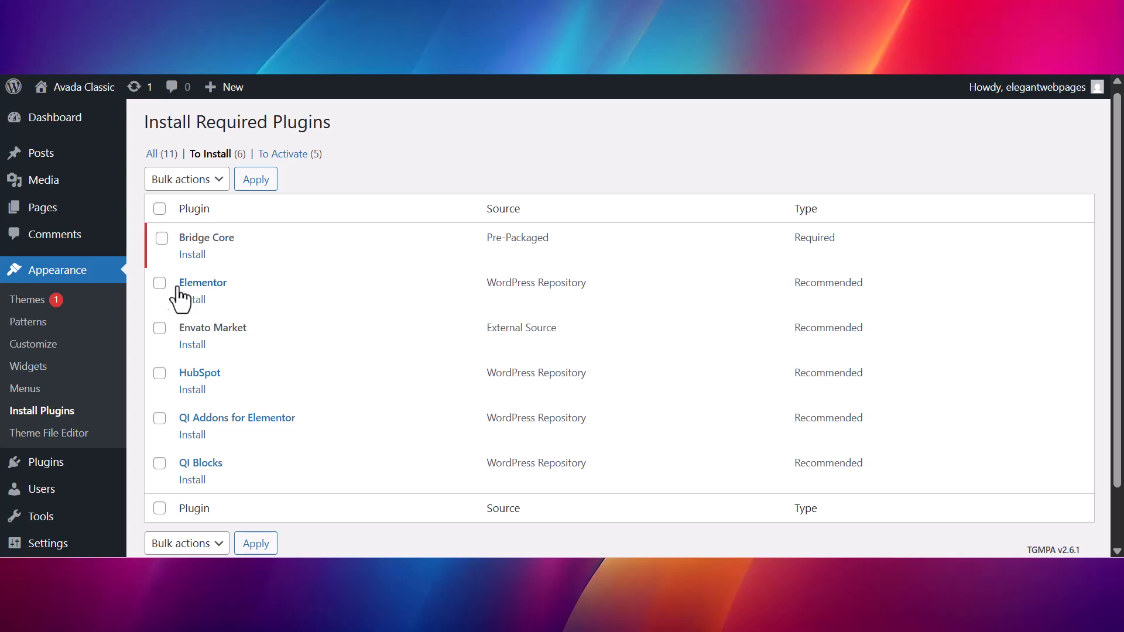
{"action": "left_click", "coordinate": [160, 238]}
{"action": "left_click", "coordinate": [161, 283]}
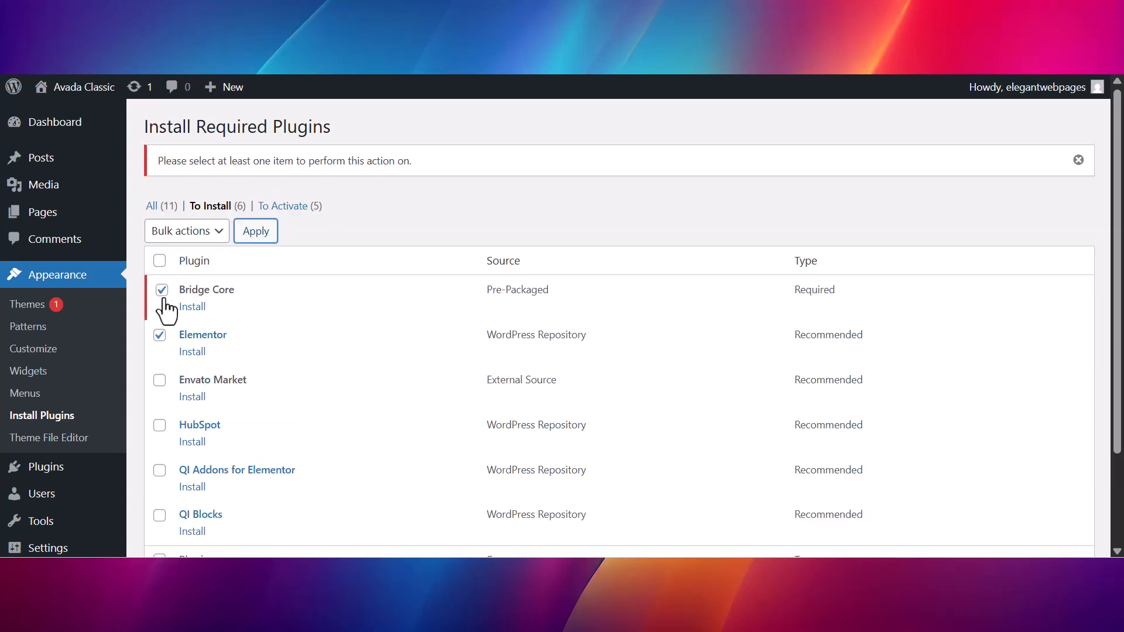
{"action": "left_click", "coordinate": [215, 232]}
{"action": "left_click", "coordinate": [176, 273]}
{"action": "left_click", "coordinate": [253, 233]}
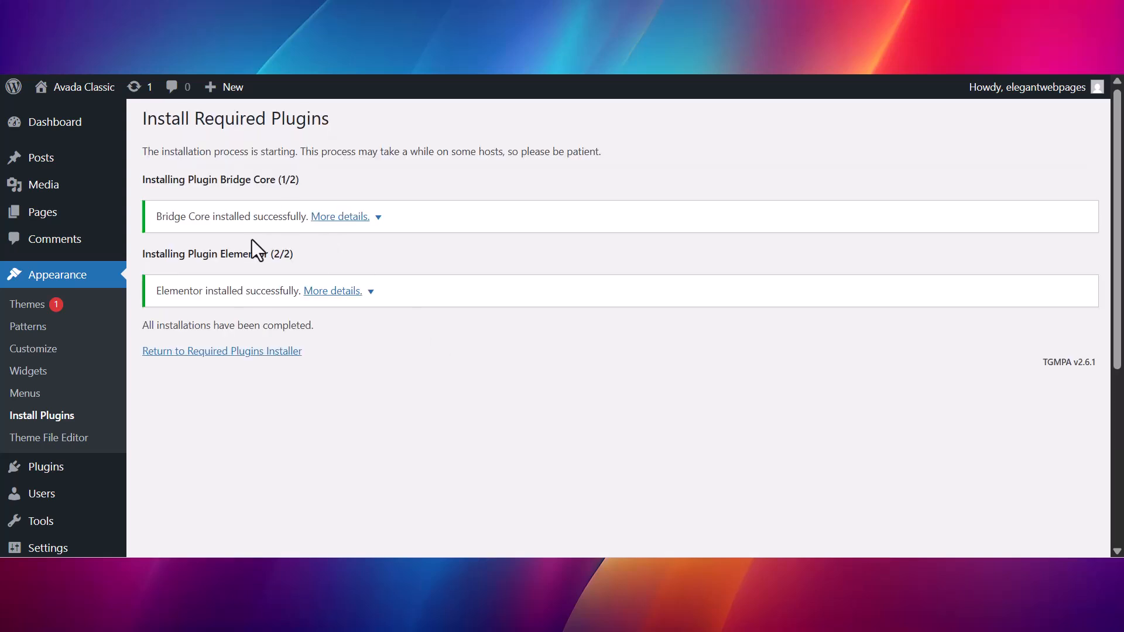
Return to the required plugins list and bulk-activate Bridge Core, QODE Optimizer, Revolution Slider and Elementor
{"action": "left_click", "coordinate": [217, 352]}
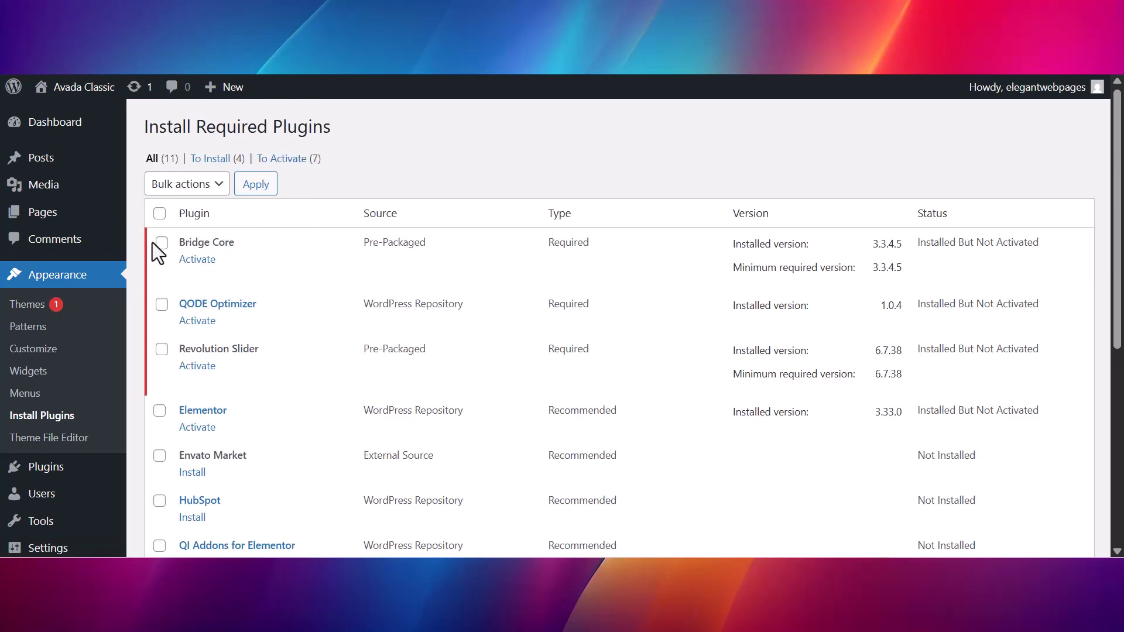
{"action": "left_click", "coordinate": [161, 243]}
{"action": "scroll", "coordinate": [155, 352], "scroll_direction": "down", "scroll_amount": 1}
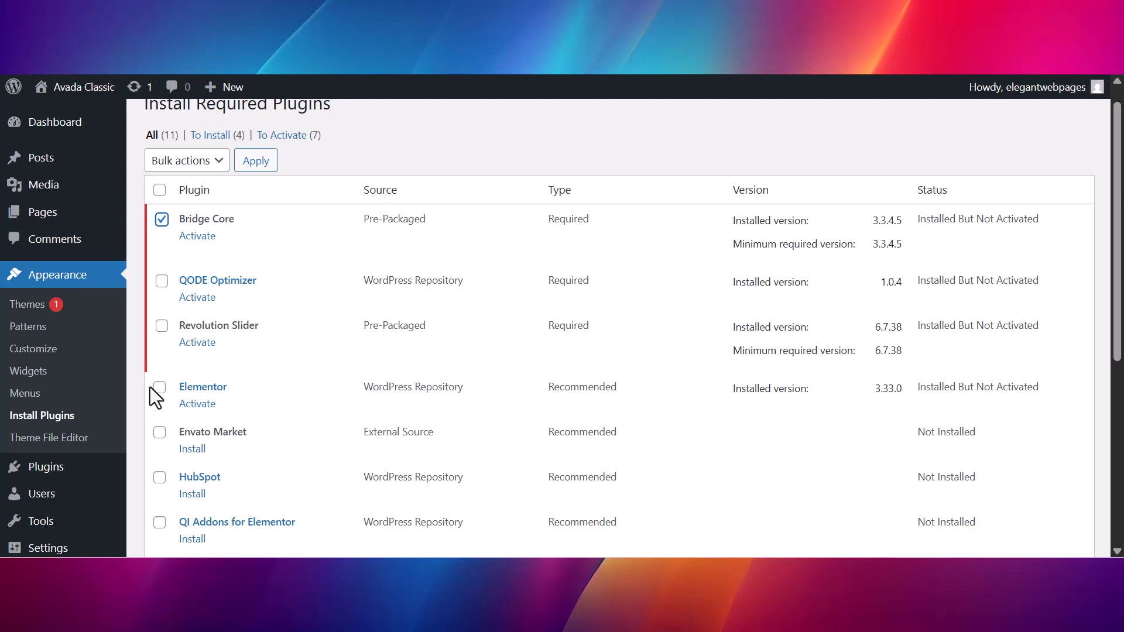
{"action": "left_click", "coordinate": [159, 388]}
{"action": "left_click", "coordinate": [162, 281]}
{"action": "left_click", "coordinate": [161, 325]}
{"action": "left_click", "coordinate": [213, 160]}
{"action": "left_click", "coordinate": [180, 252]}
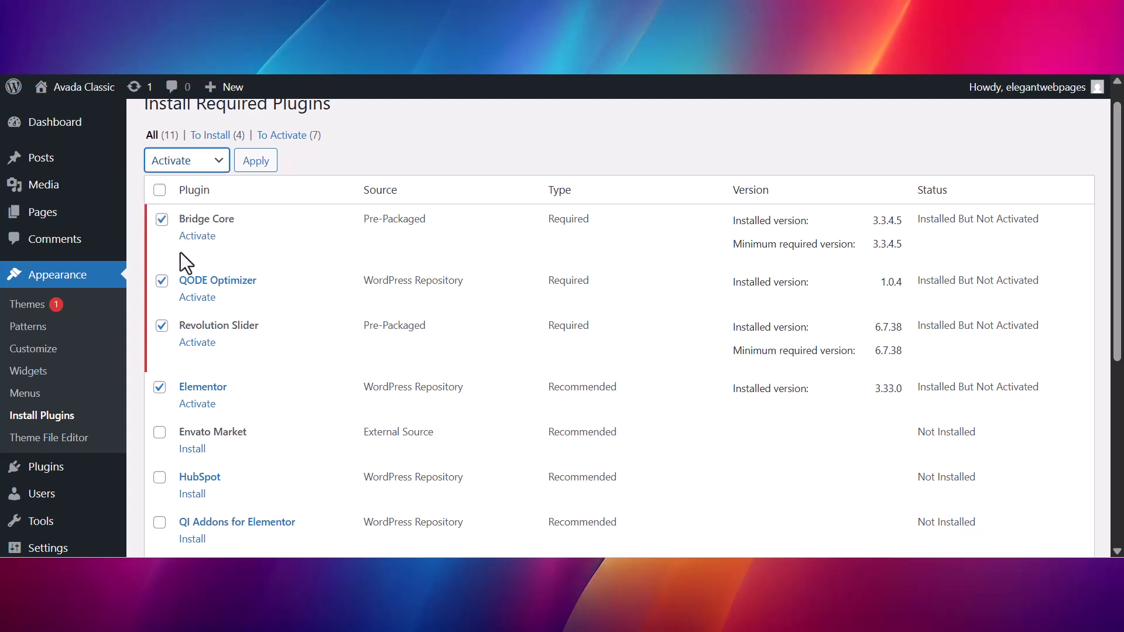
{"action": "left_click", "coordinate": [251, 166]}
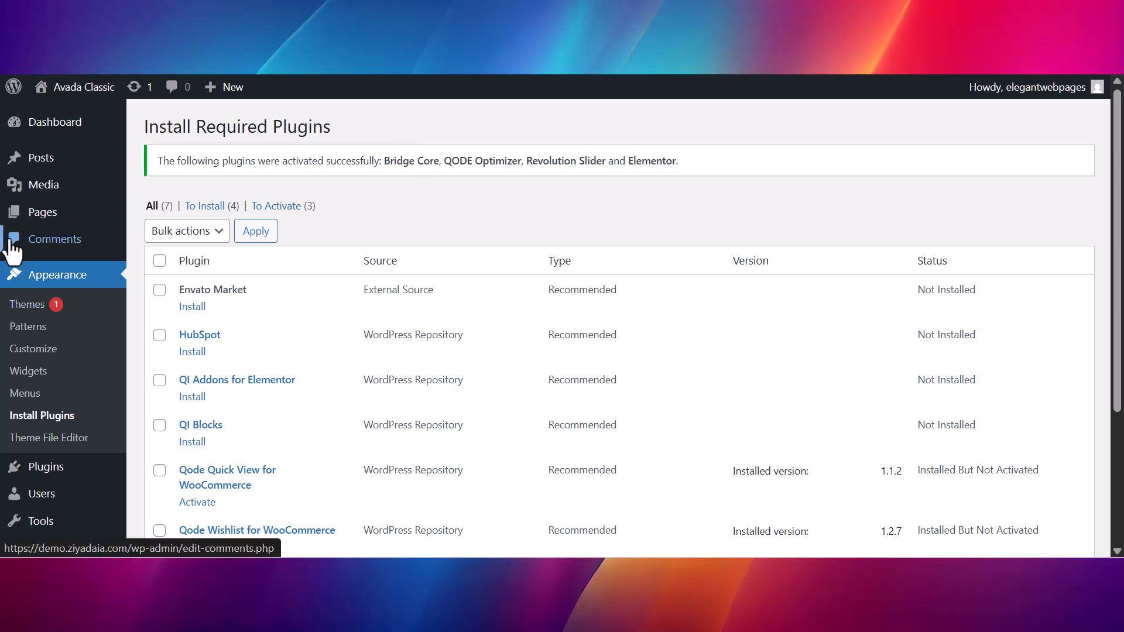
Dismiss the Elementor onboarding and open the Bridge theme's demo import page
{"action": "mouse_move", "coordinate": [82, 87]}
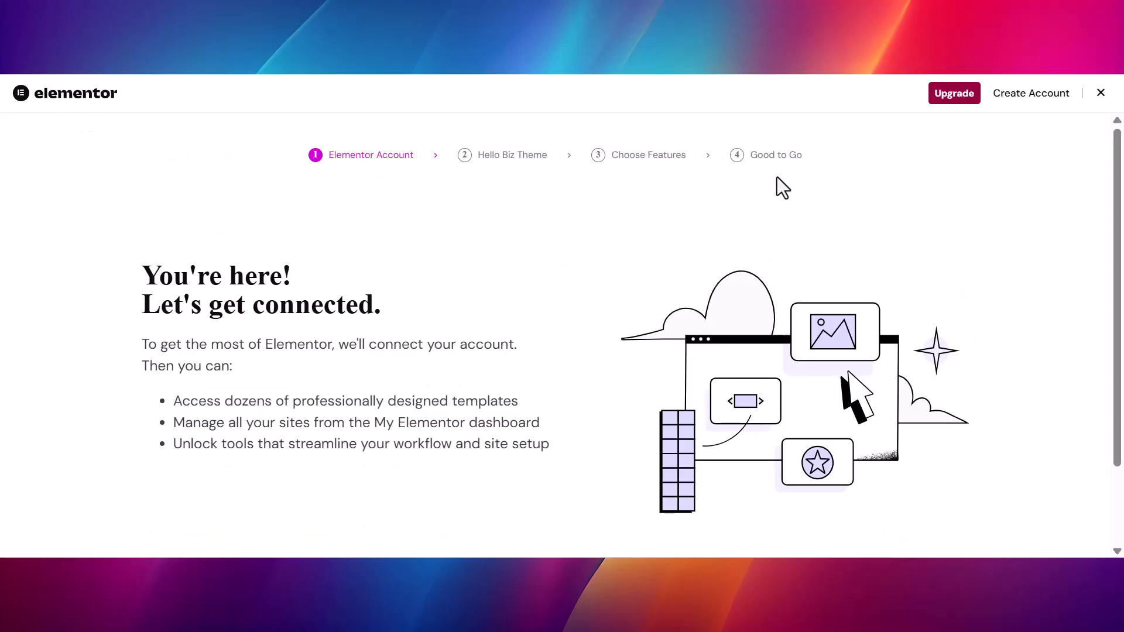
{"action": "left_click", "coordinate": [1100, 95]}
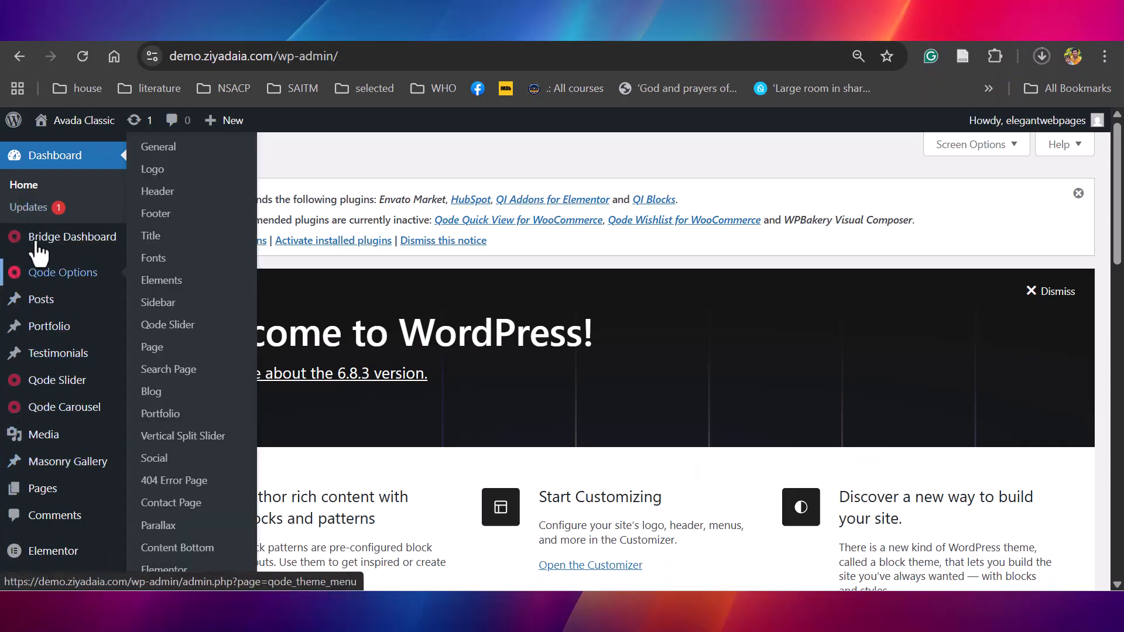
{"action": "mouse_move", "coordinate": [72, 237]}
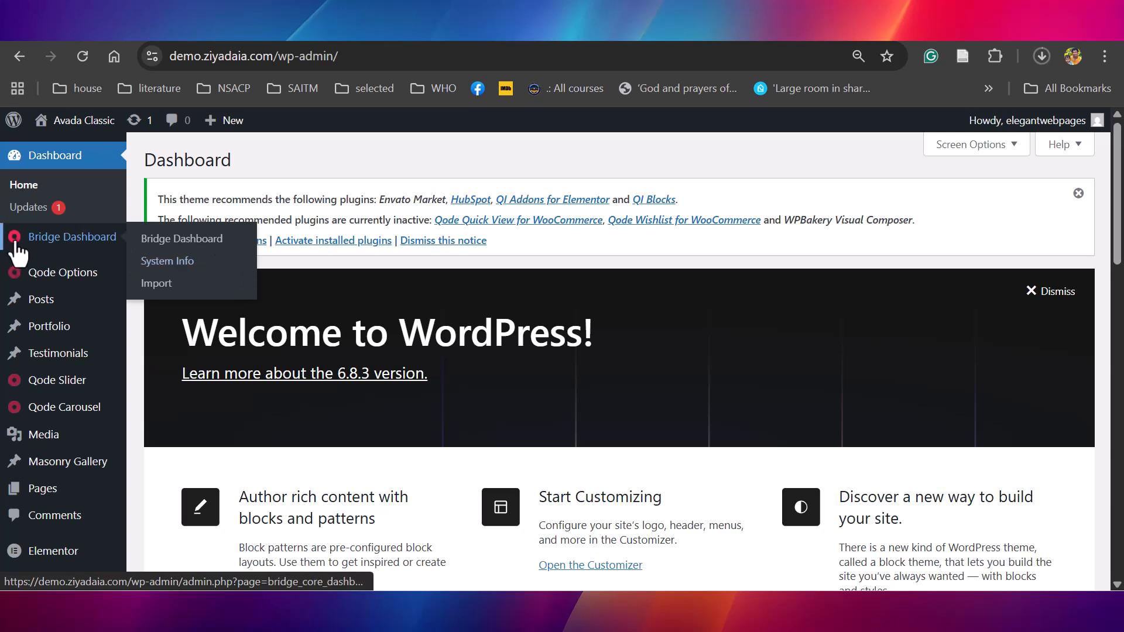
{"action": "left_click", "coordinate": [152, 287]}
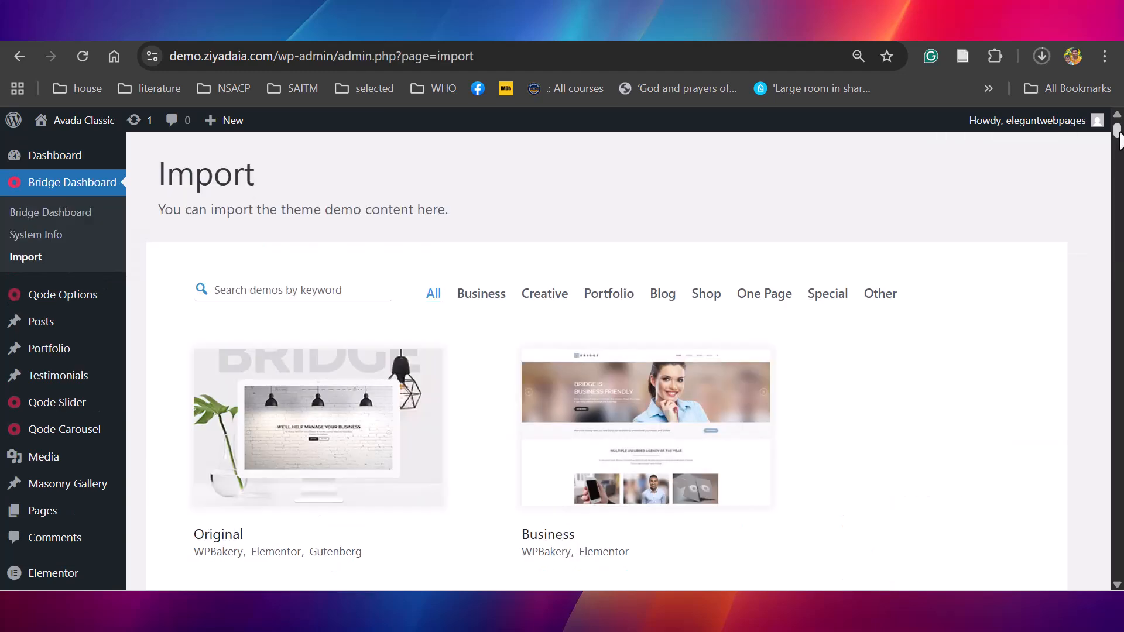
{"action": "left_click_drag", "start_coordinate": [1119, 133], "coordinate": [1120, 156]}
Filter the demos by Shop, choose Consumer Electronics Store for import and set the import type to All
{"action": "left_click", "coordinate": [710, 300]}
{"action": "mouse_move", "coordinate": [1121, 131]}
{"action": "left_mouse_down"}
{"action": "mouse_move", "coordinate": [1122, 244]}
{"action": "mouse_move", "coordinate": [1121, 139]}
{"action": "left_mouse_up"}
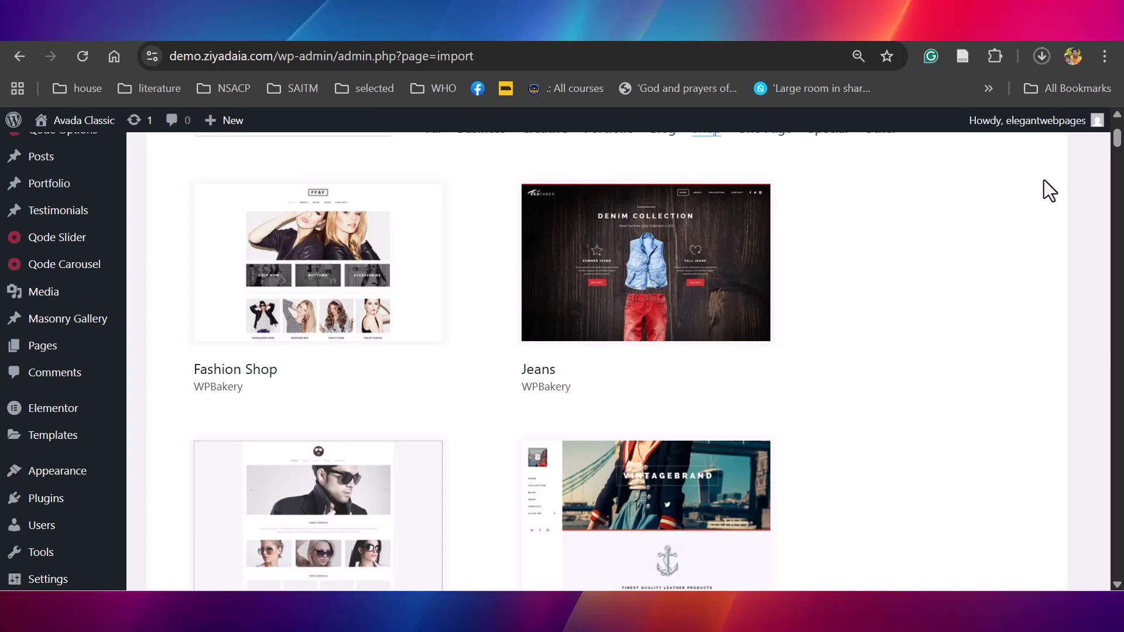
{"action": "left_click_drag", "start_coordinate": [1118, 146], "coordinate": [1120, 155]}
{"action": "scroll", "coordinate": [606, 377], "scroll_direction": "down", "scroll_amount": 15}
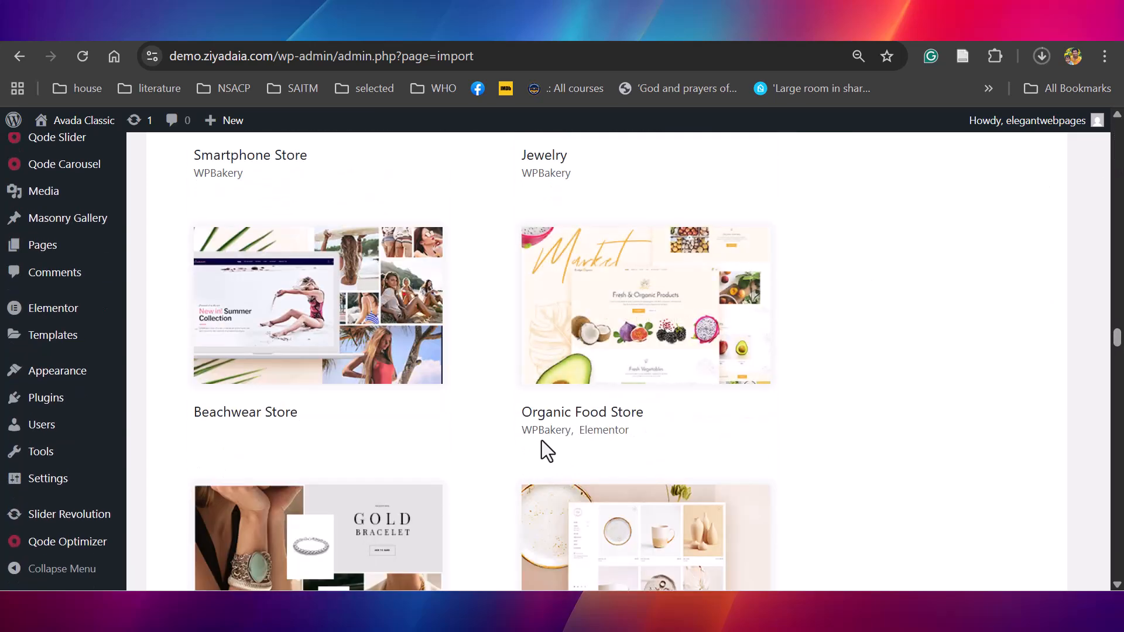
{"action": "scroll", "coordinate": [659, 349], "scroll_direction": "down", "scroll_amount": 10}
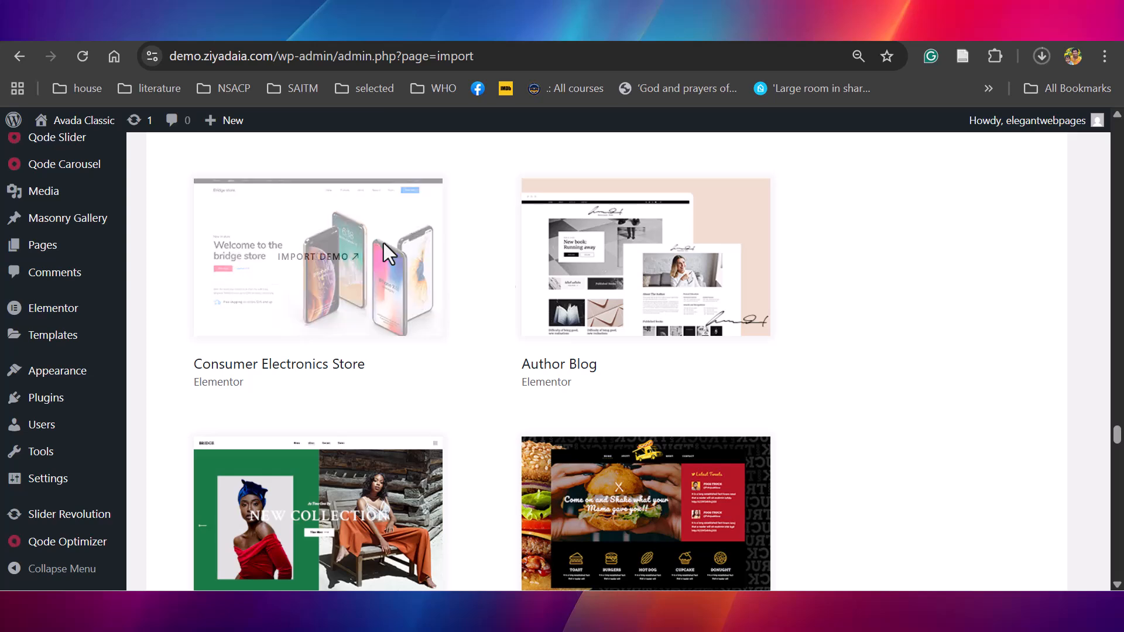
{"action": "mouse_move", "coordinate": [313, 261]}
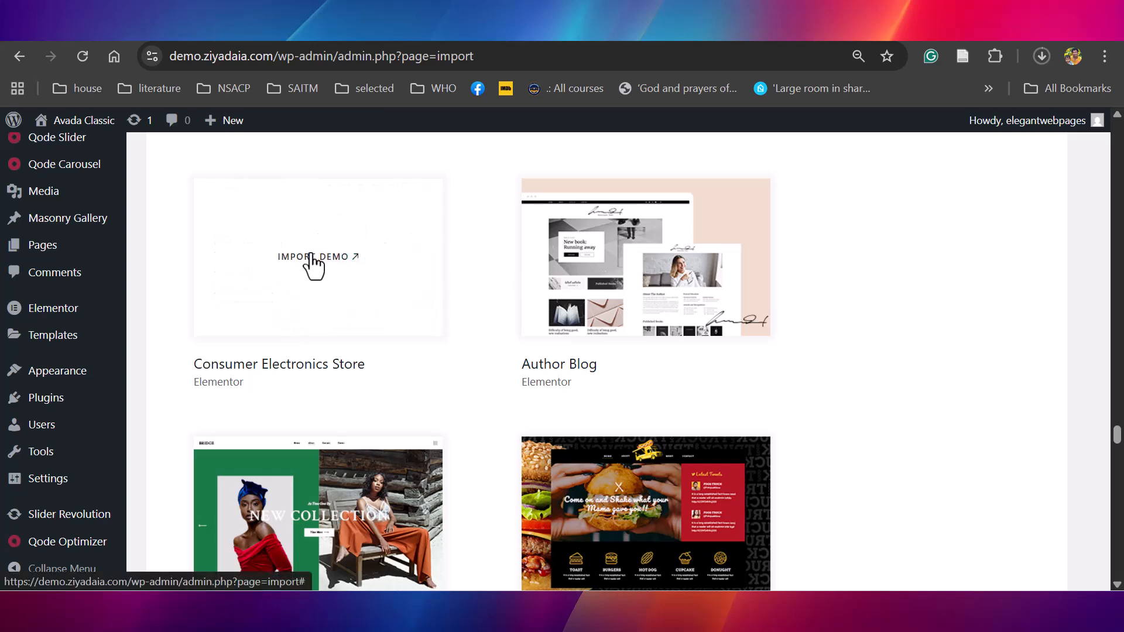
{"action": "left_click", "coordinate": [316, 258]}
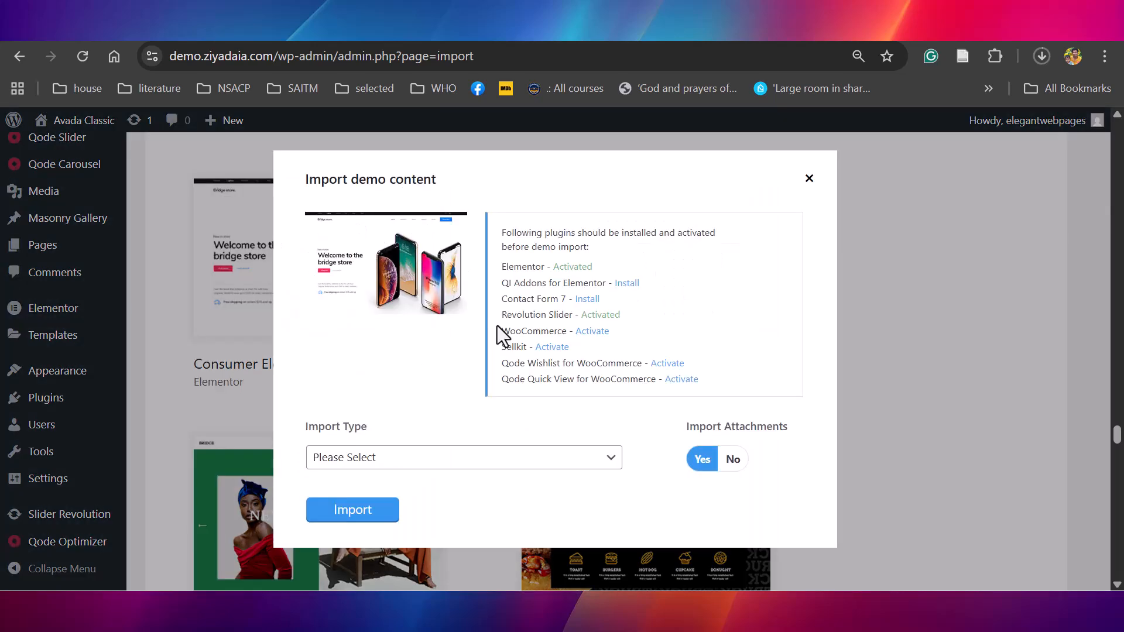
{"action": "left_click", "coordinate": [472, 463]}
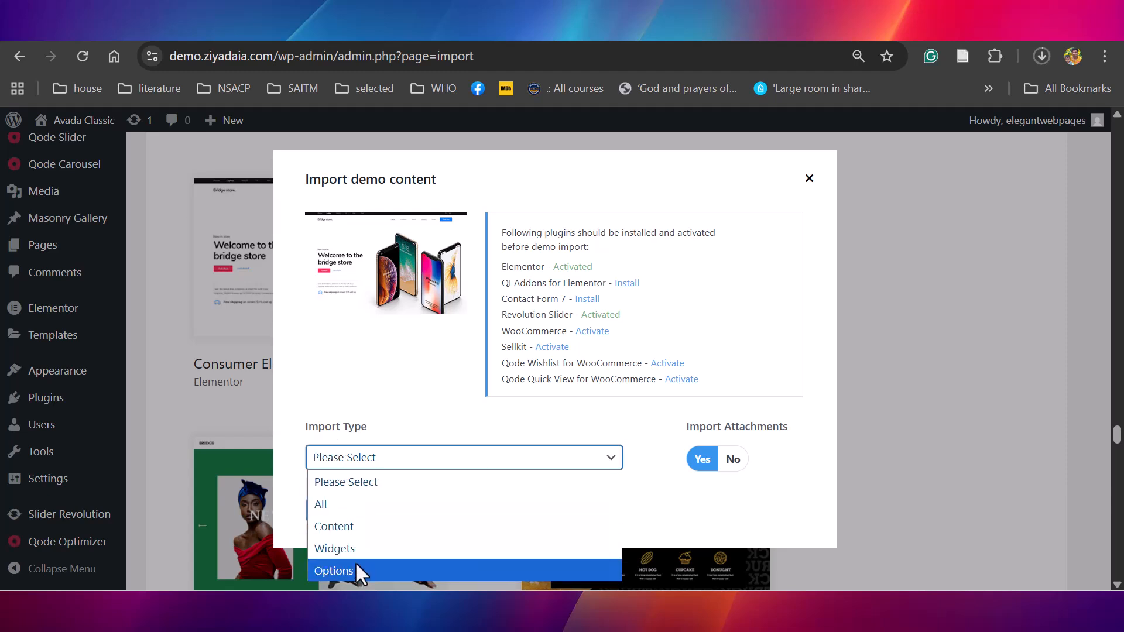
{"action": "left_click", "coordinate": [319, 505]}
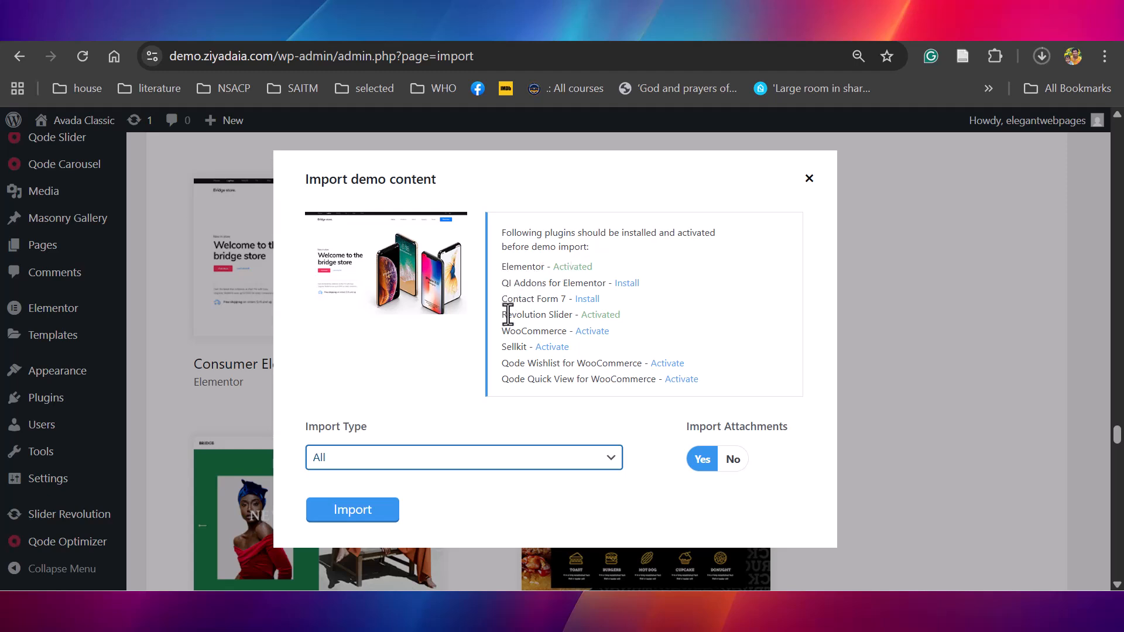
Install and activate QI Addons for Elementor and Contact Form 7, and activate WooCommerce, Sellkit, Qode Wishlist and Qode Quick View for WooCommerce
{"action": "left_click", "coordinate": [627, 285]}
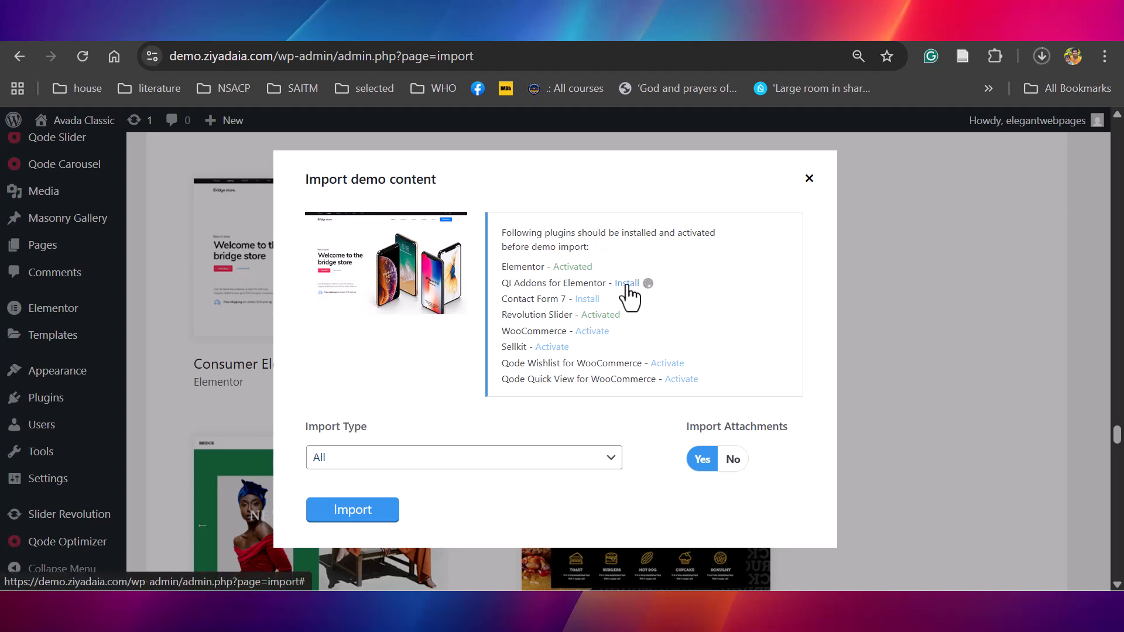
{"action": "left_click", "coordinate": [629, 286]}
{"action": "left_click", "coordinate": [588, 299]}
{"action": "left_click", "coordinate": [589, 299]}
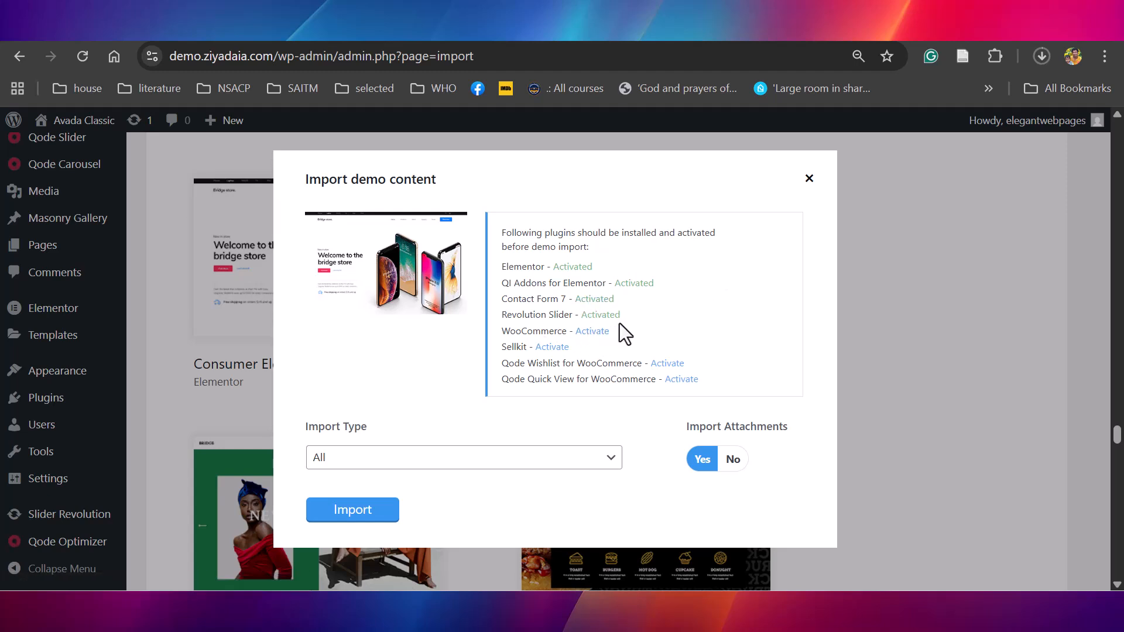
{"action": "left_click", "coordinate": [592, 333]}
{"action": "left_click", "coordinate": [667, 364]}
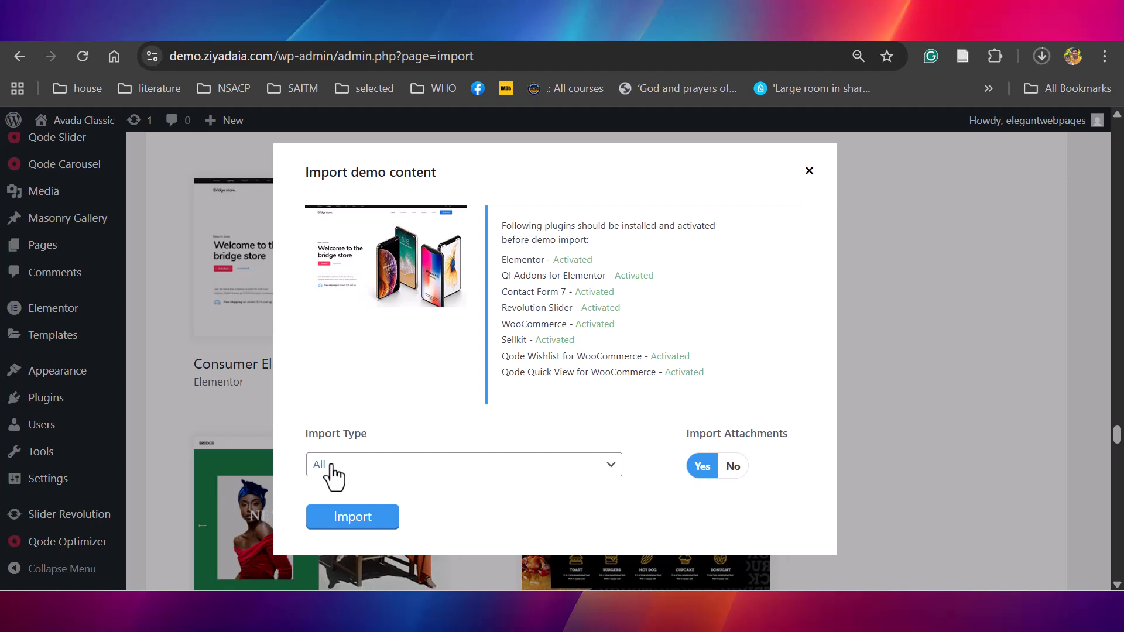
Import all Consumer Electronics Store demo content, including attachments, and confirm the import
{"action": "left_click", "coordinate": [348, 519]}
{"action": "left_click", "coordinate": [637, 171]}
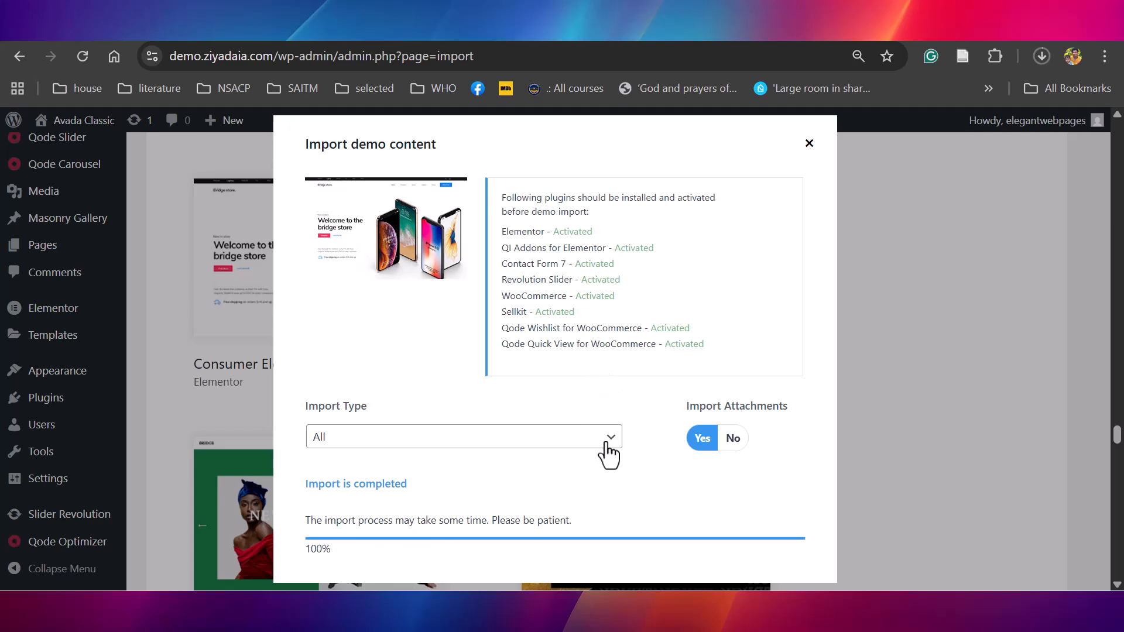
Open the site's front end and look through the imported home page and the Products page
{"action": "left_click_drag", "start_coordinate": [274, 57], "coordinate": [158, 53]}
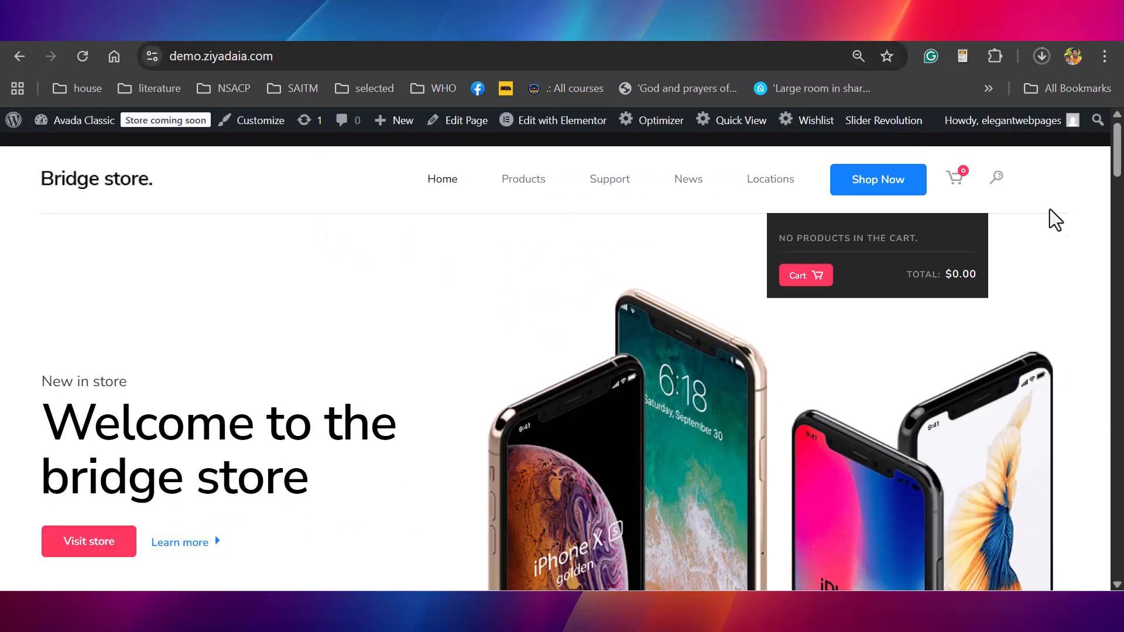
{"action": "scroll", "coordinate": [1115, 189], "scroll_direction": "down", "scroll_amount": 10}
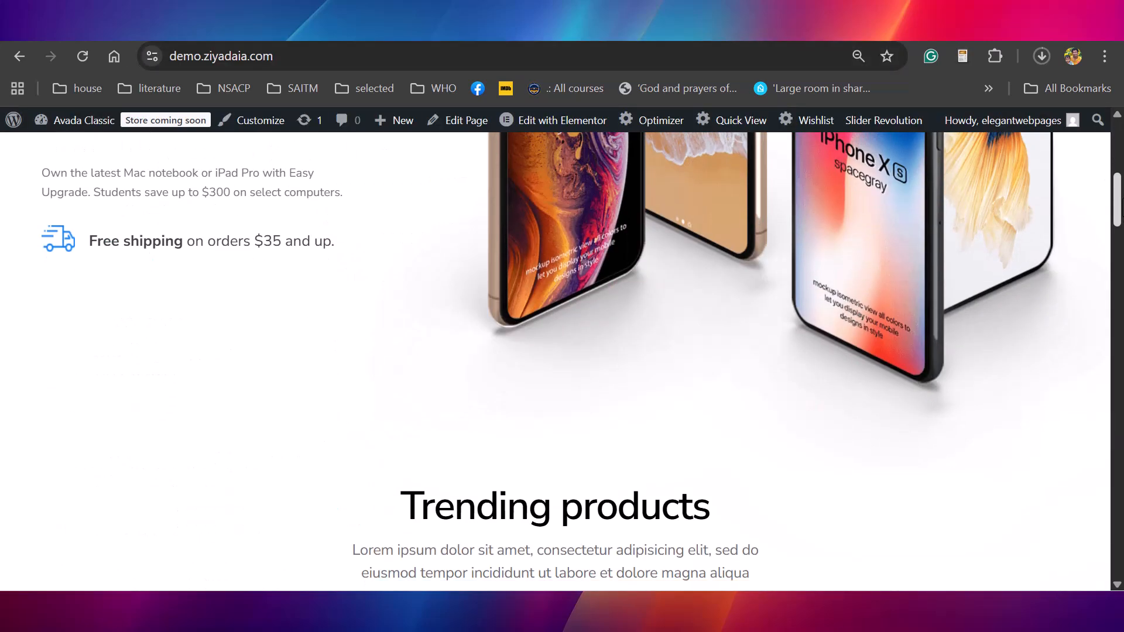
{"action": "left_click_drag", "start_coordinate": [1118, 227], "coordinate": [1119, 368]}
{"action": "left_click_drag", "start_coordinate": [1123, 368], "coordinate": [1123, 391]}
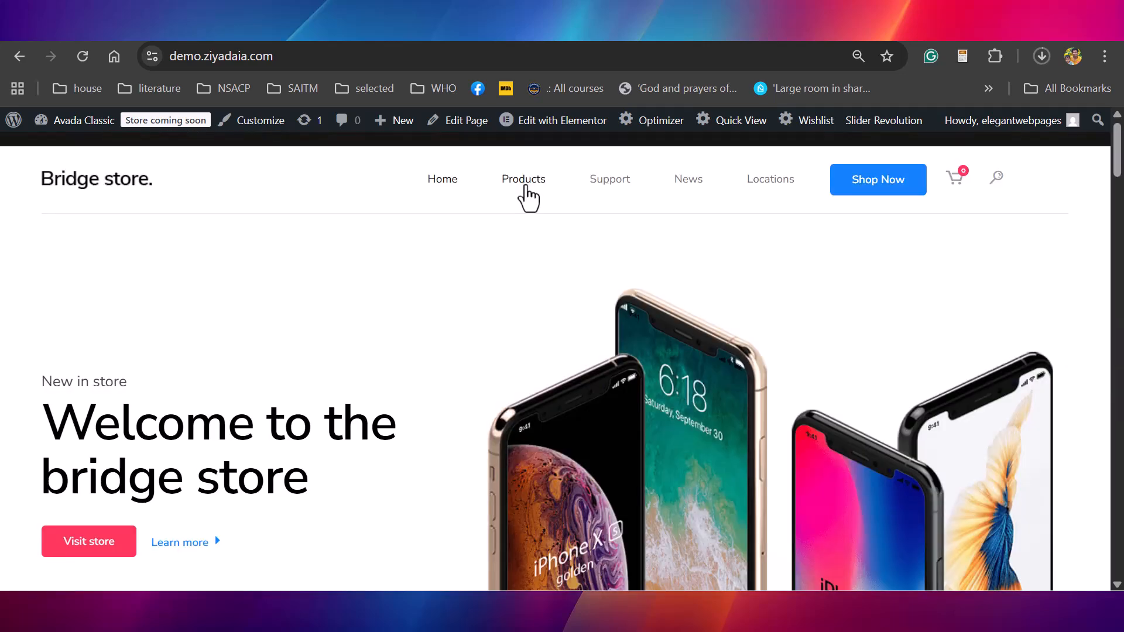
{"action": "left_click", "coordinate": [526, 187]}
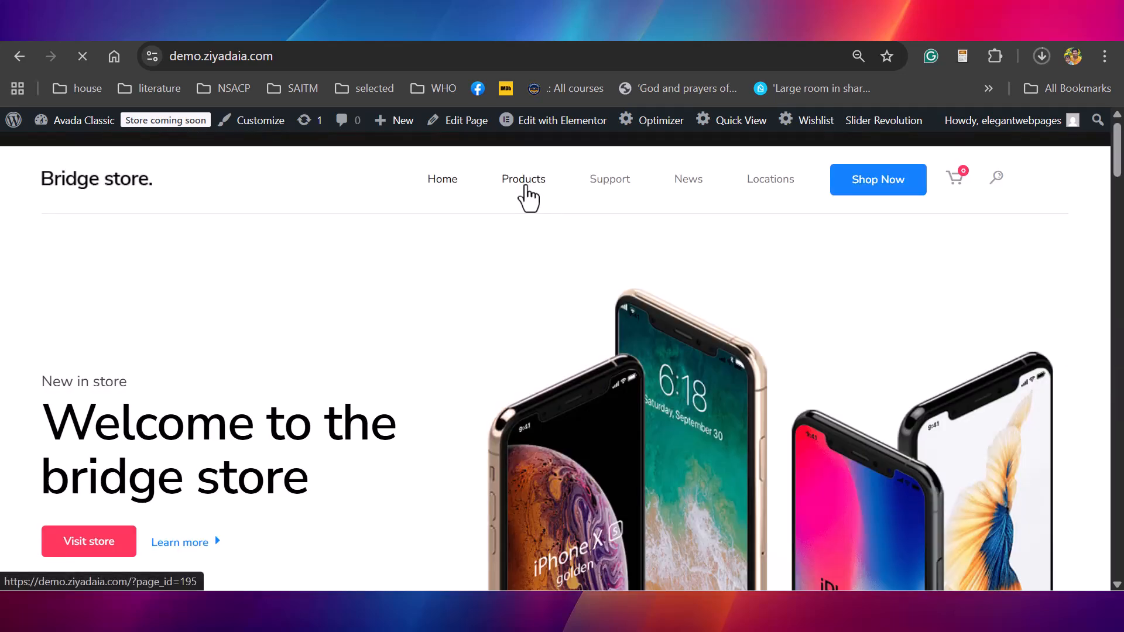
{"action": "scroll", "coordinate": [562, 363], "scroll_direction": "down", "scroll_amount": 7}
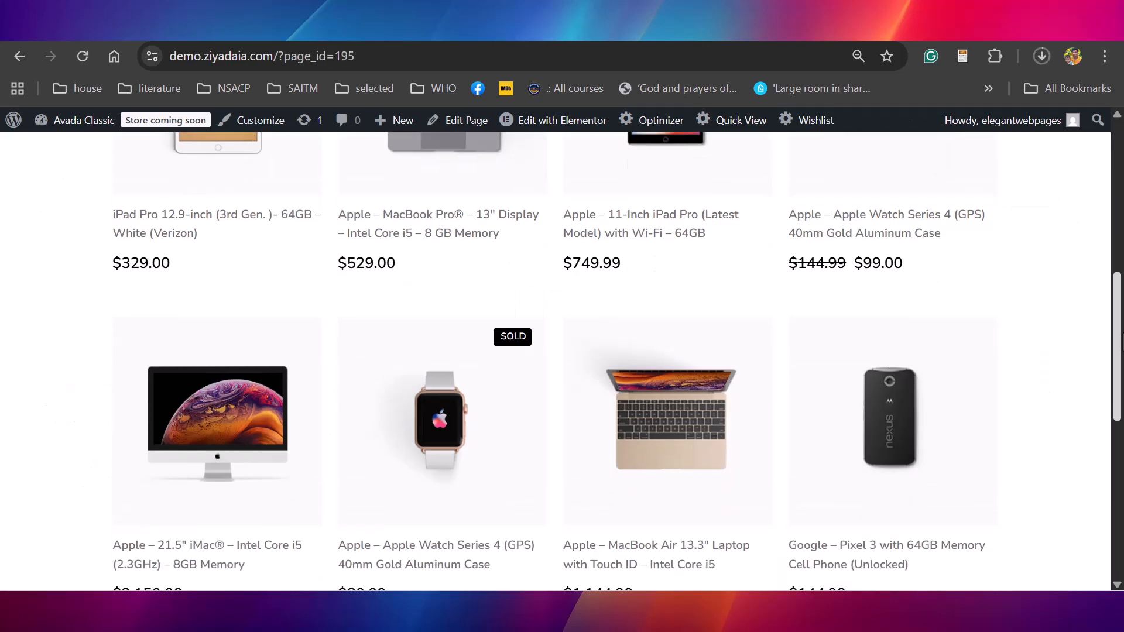
Look through the store's Support page and its News page down to the footer
{"action": "scroll", "coordinate": [562, 363], "scroll_direction": "up", "scroll_amount": 7}
{"action": "left_click", "coordinate": [609, 179]}
{"action": "left_click_drag", "start_coordinate": [1123, 189], "coordinate": [1122, 159]}
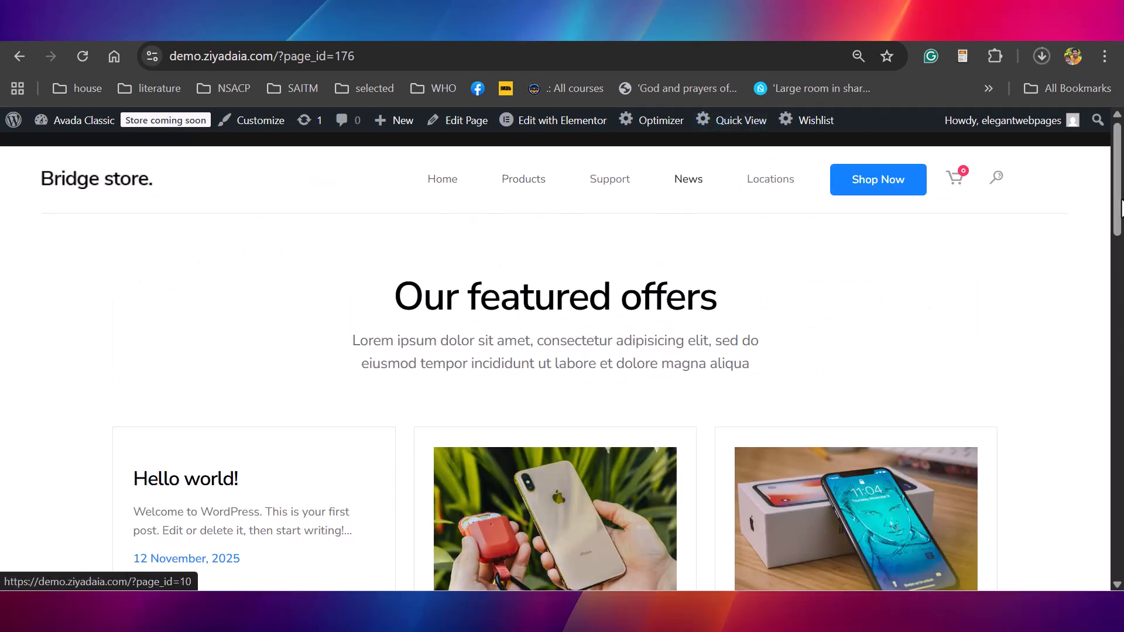
{"action": "left_click_drag", "start_coordinate": [1115, 208], "coordinate": [1086, 484]}
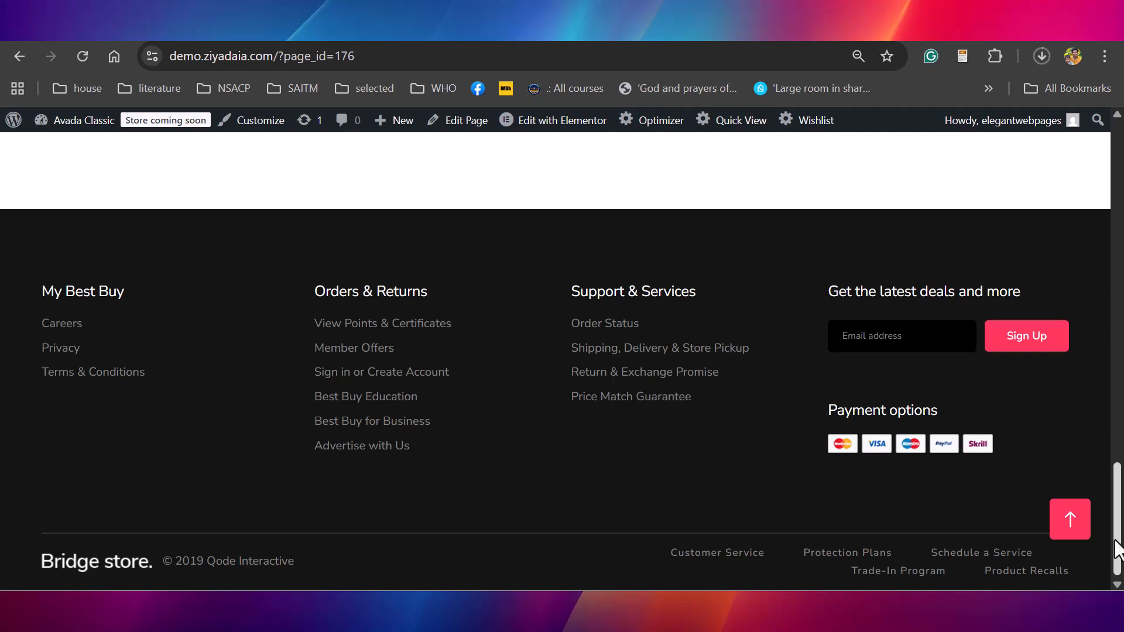
{"action": "left_click_drag", "start_coordinate": [1118, 550], "coordinate": [1118, 211]}
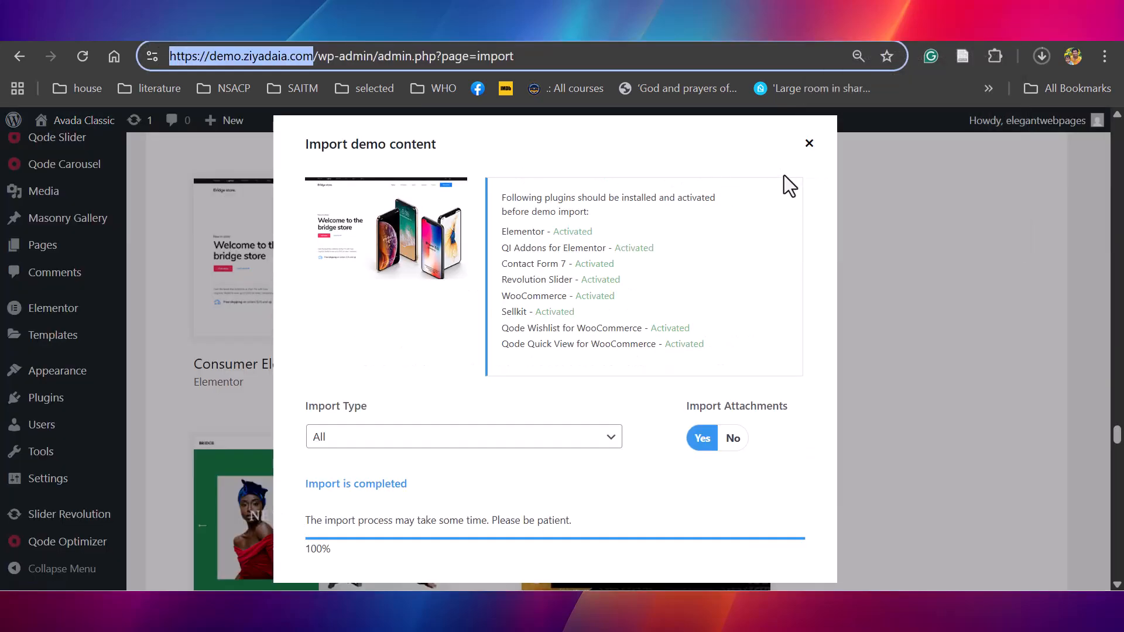
Close the demo import dialog and load Menu (Top Navigation, Mobile Navigation) for editing under the site's menus
{"action": "left_click", "coordinate": [813, 143]}
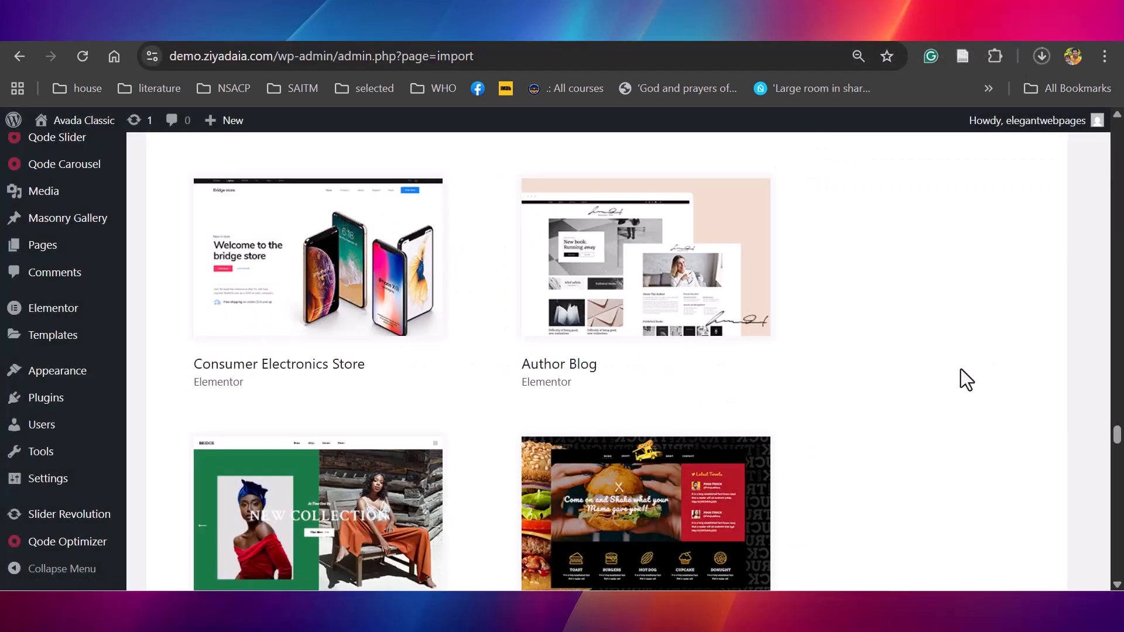
{"action": "mouse_move", "coordinate": [47, 368]}
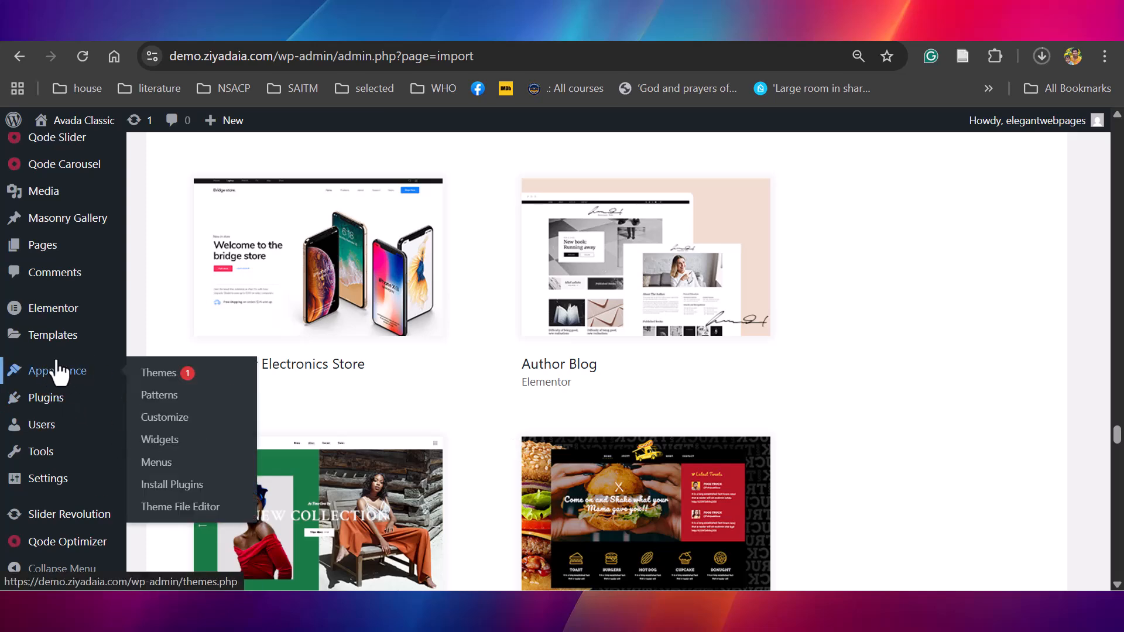
{"action": "left_click", "coordinate": [156, 468]}
{"action": "scroll", "coordinate": [910, 232], "scroll_direction": "down", "scroll_amount": 2}
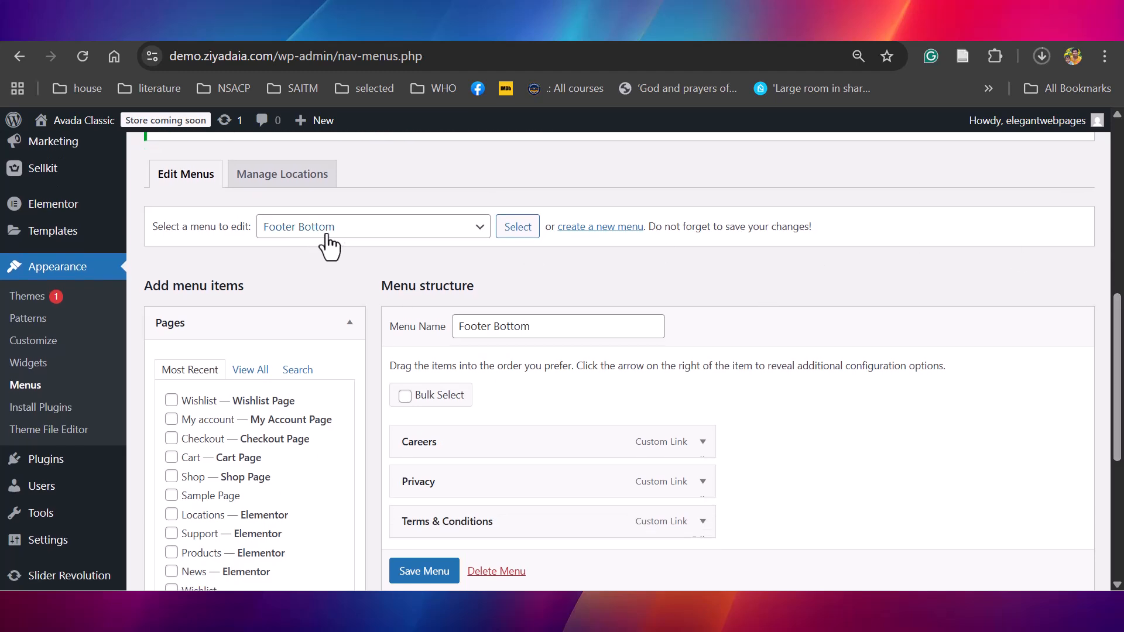
{"action": "mouse_move", "coordinate": [1117, 363]}
{"action": "left_mouse_down"}
{"action": "mouse_move", "coordinate": [1117, 379]}
{"action": "mouse_move", "coordinate": [1117, 369]}
{"action": "left_mouse_up"}
{"action": "left_click", "coordinate": [475, 220]}
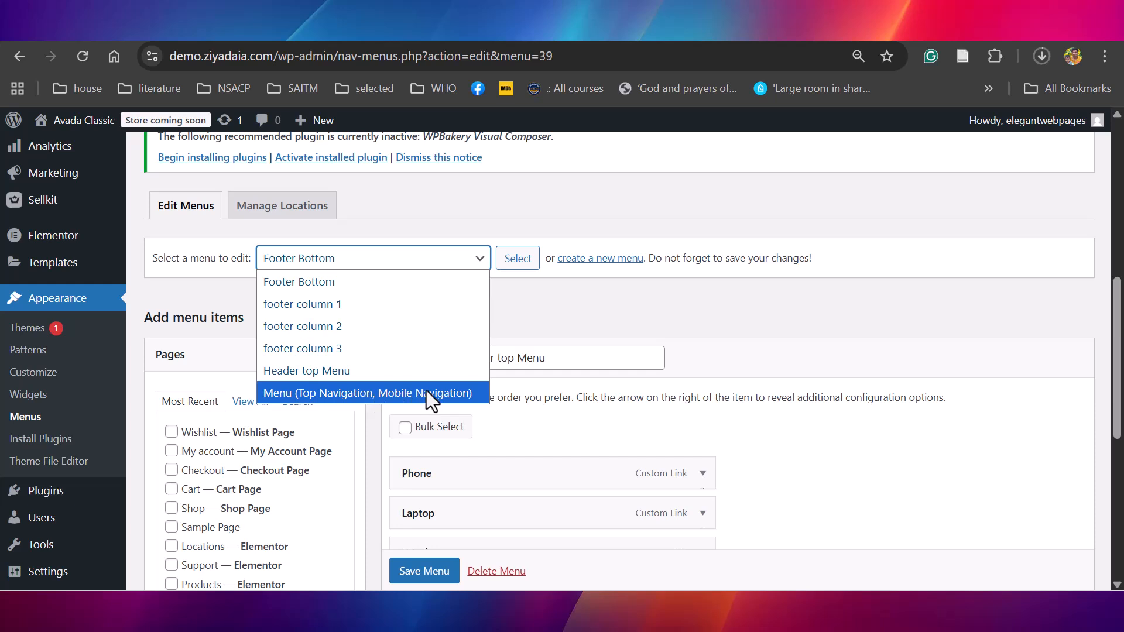
{"action": "left_click", "coordinate": [371, 392]}
{"action": "left_click", "coordinate": [517, 258]}
Move the Support item below Locations in the menu, change its navigation label to Contact Us and save the menu
{"action": "scroll", "coordinate": [998, 389], "scroll_direction": "down", "scroll_amount": 4}
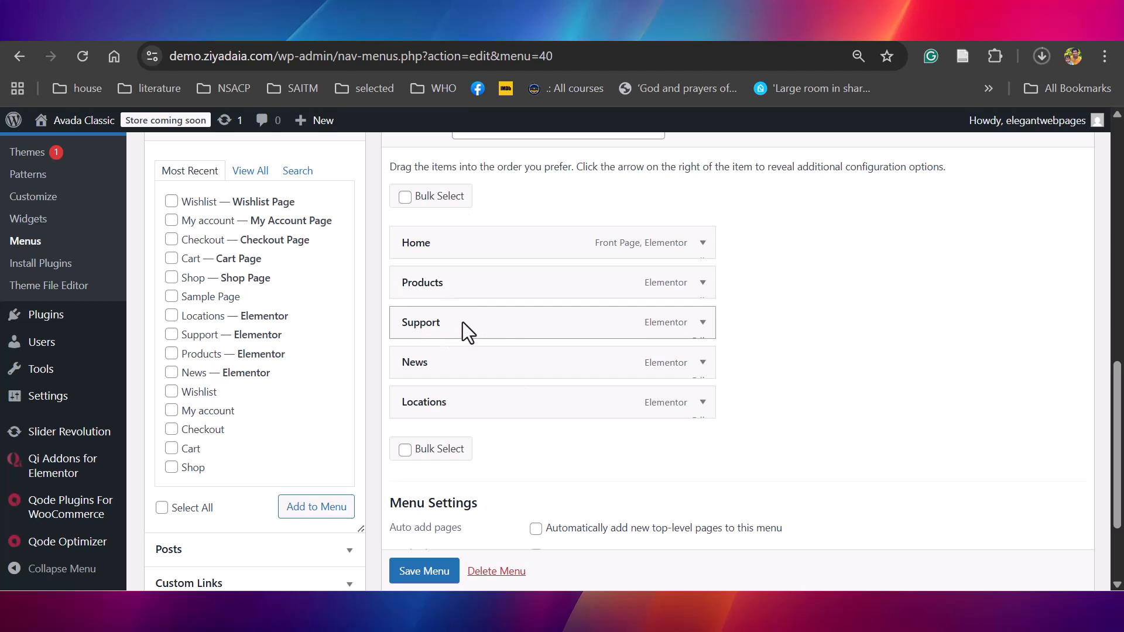
{"action": "left_click_drag", "start_coordinate": [462, 322], "coordinate": [466, 407]}
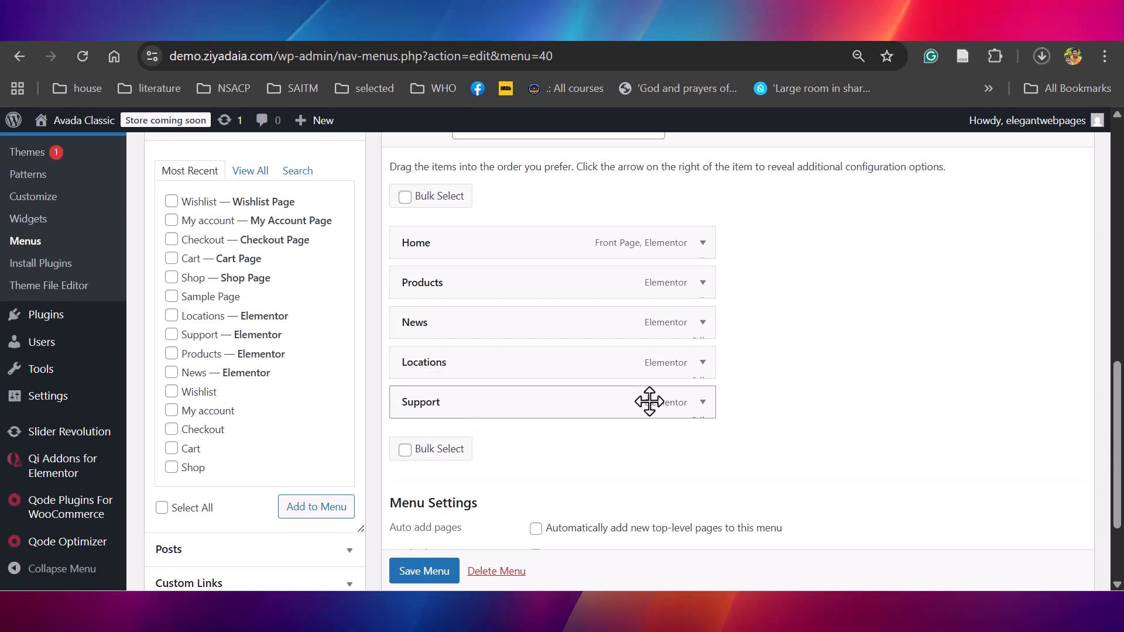
{"action": "left_click", "coordinate": [703, 403]}
{"action": "triple_click", "coordinate": [469, 456]}
{"action": "type", "text": "C"}
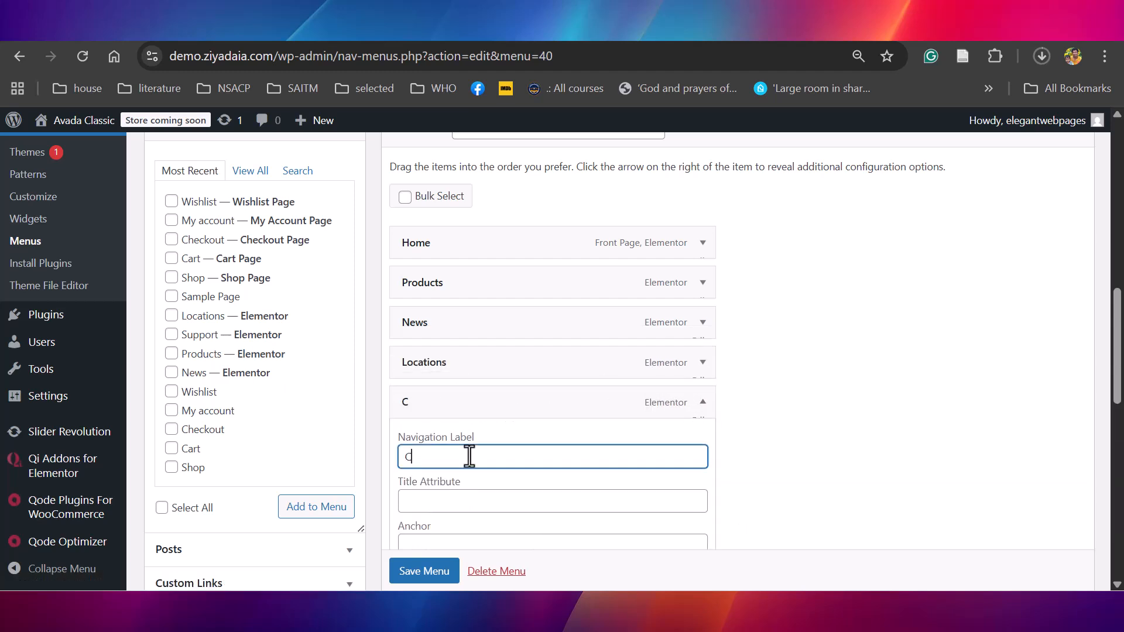
{"action": "type", "text": "ontact Us"}
{"action": "scroll", "coordinate": [410, 562], "scroll_direction": "down", "scroll_amount": 1}
{"action": "left_click", "coordinate": [413, 572]}
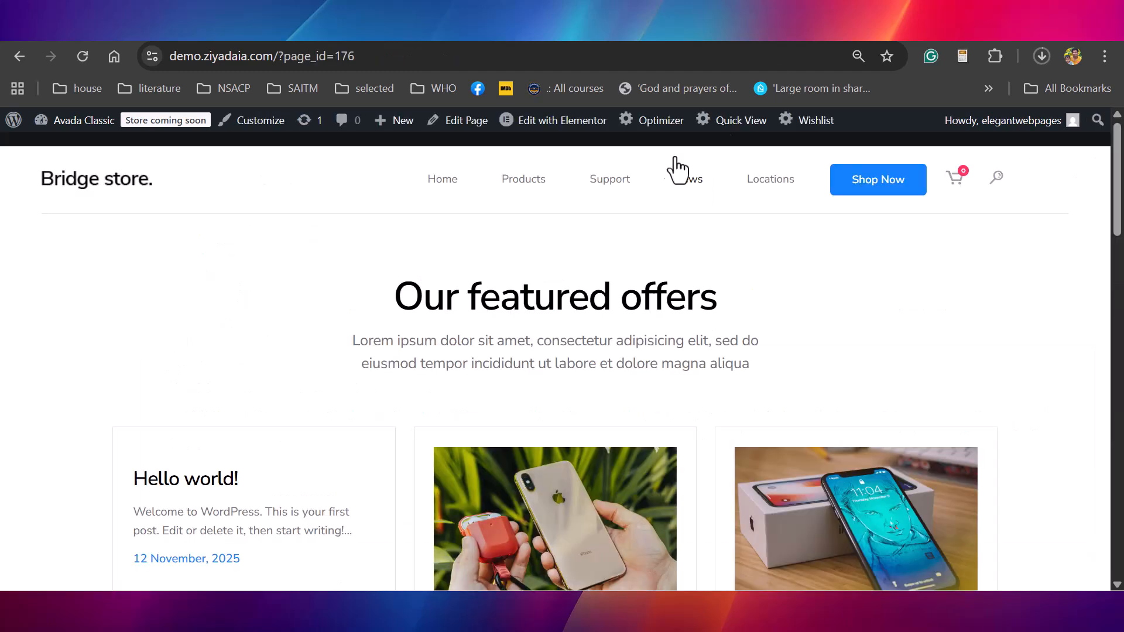
Reload the store's News page to check the navigation, and move the Hello world! post to the trash
{"action": "left_click", "coordinate": [81, 57]}
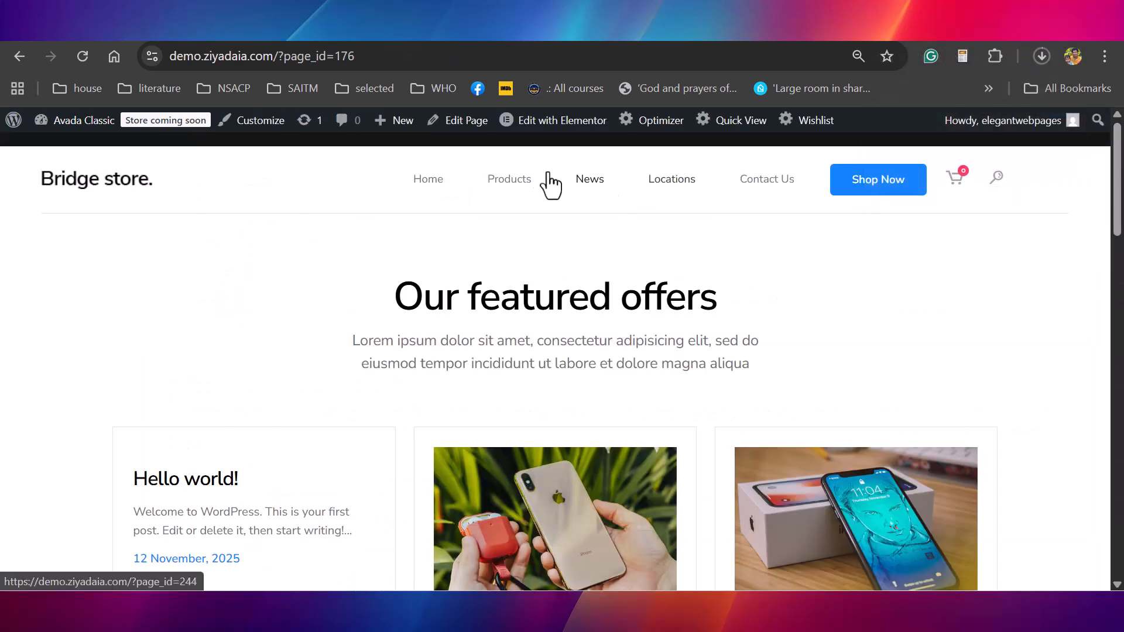
{"action": "scroll", "coordinate": [328, 283], "scroll_direction": "down", "scroll_amount": 3}
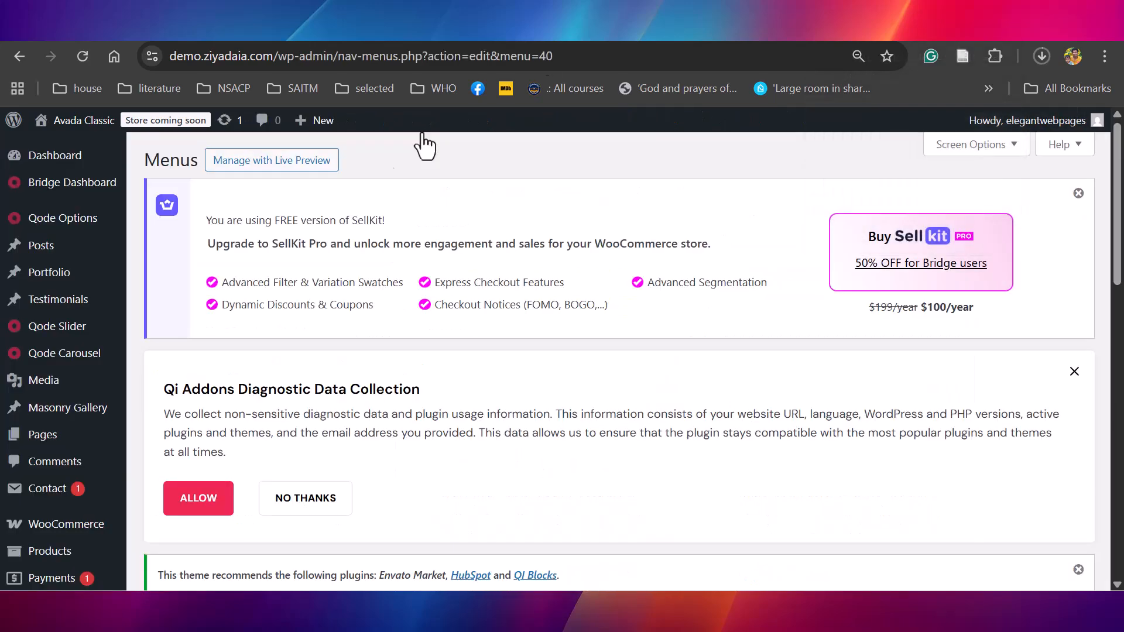
{"action": "mouse_move", "coordinate": [35, 248]}
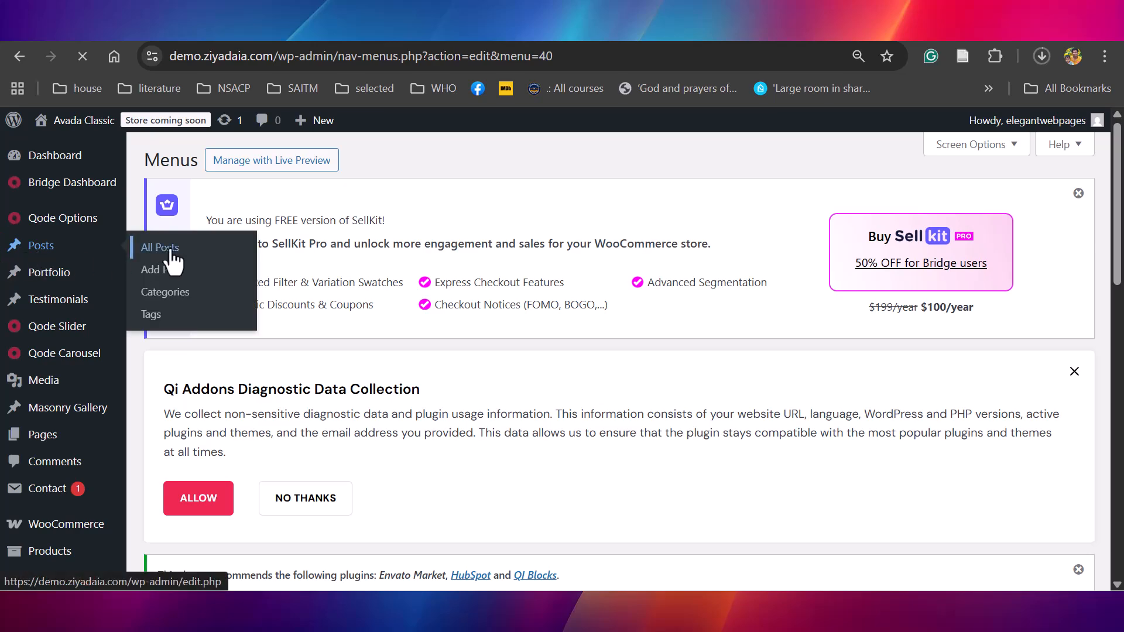
{"action": "scroll", "coordinate": [564, 383], "scroll_direction": "down", "scroll_amount": 7}
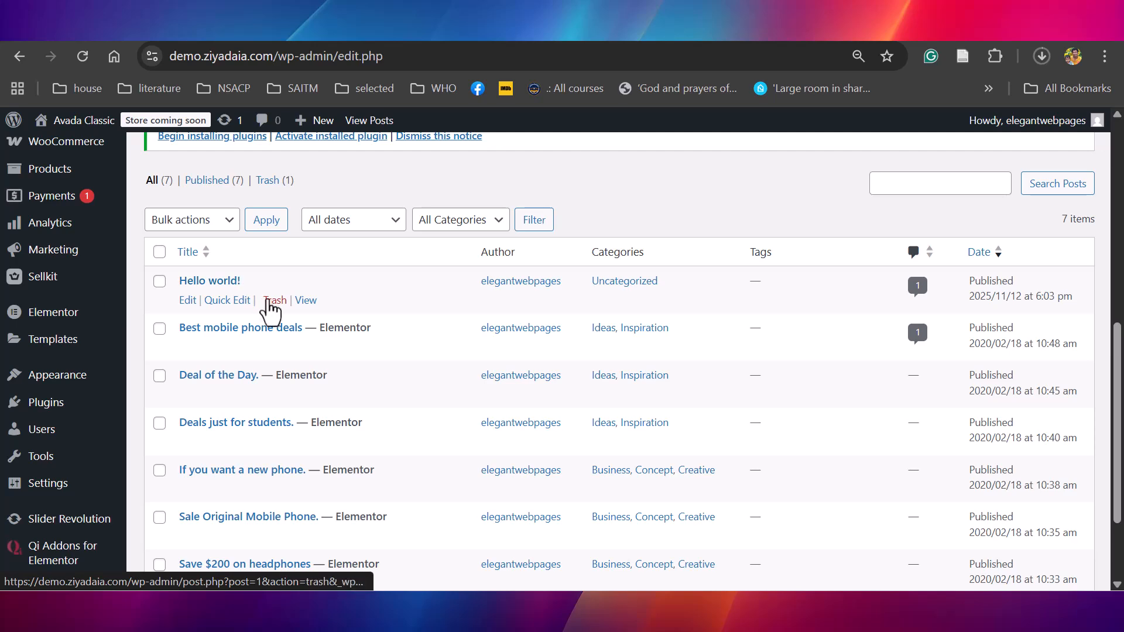
{"action": "left_click", "coordinate": [275, 300]}
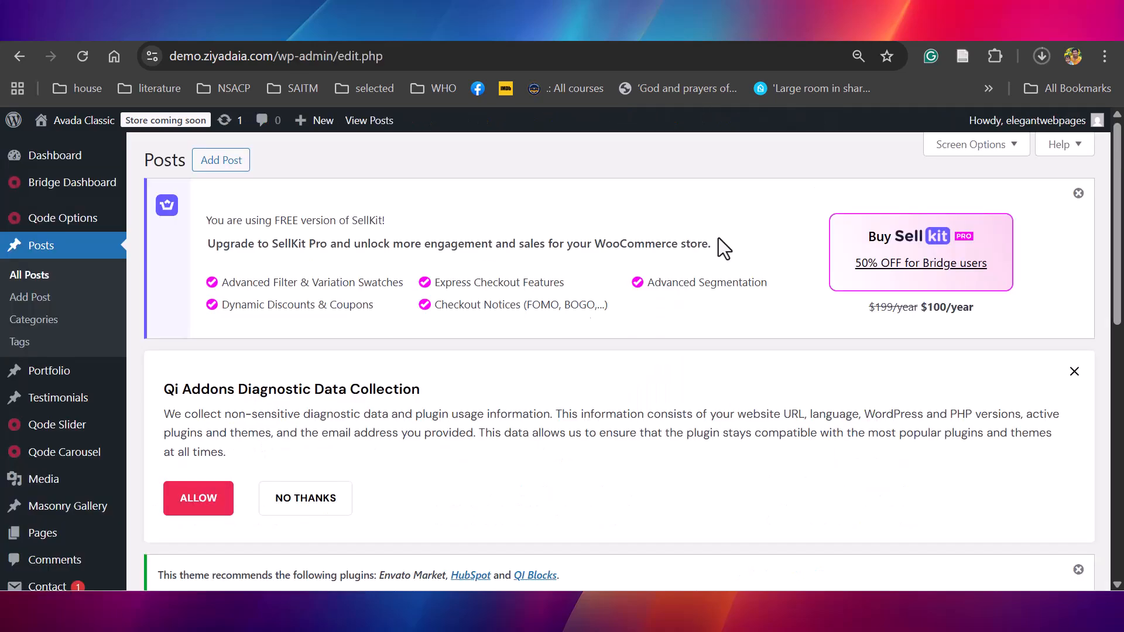
Review the remaining posts in the post list and the editing options of Best mobile phone deals
{"action": "scroll", "coordinate": [644, 298], "scroll_direction": "down", "scroll_amount": 6}
{"action": "mouse_move", "coordinate": [178, 391]}
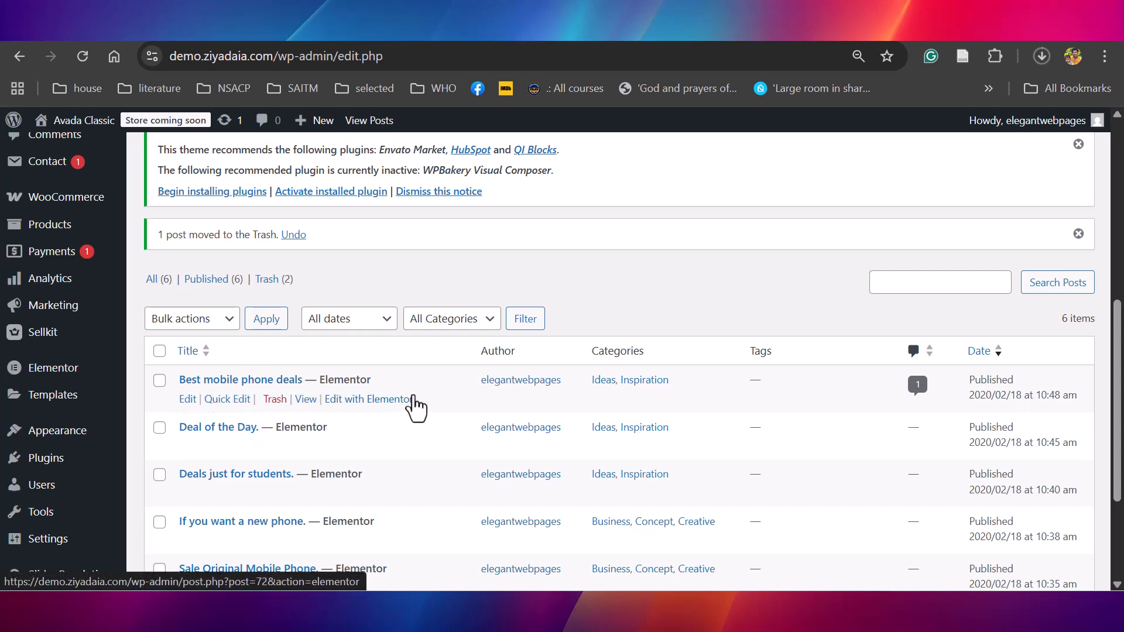
{"action": "scroll", "coordinate": [946, 337], "scroll_direction": "up", "scroll_amount": 5}
{"action": "scroll", "coordinate": [946, 336], "scroll_direction": "down", "scroll_amount": 5}
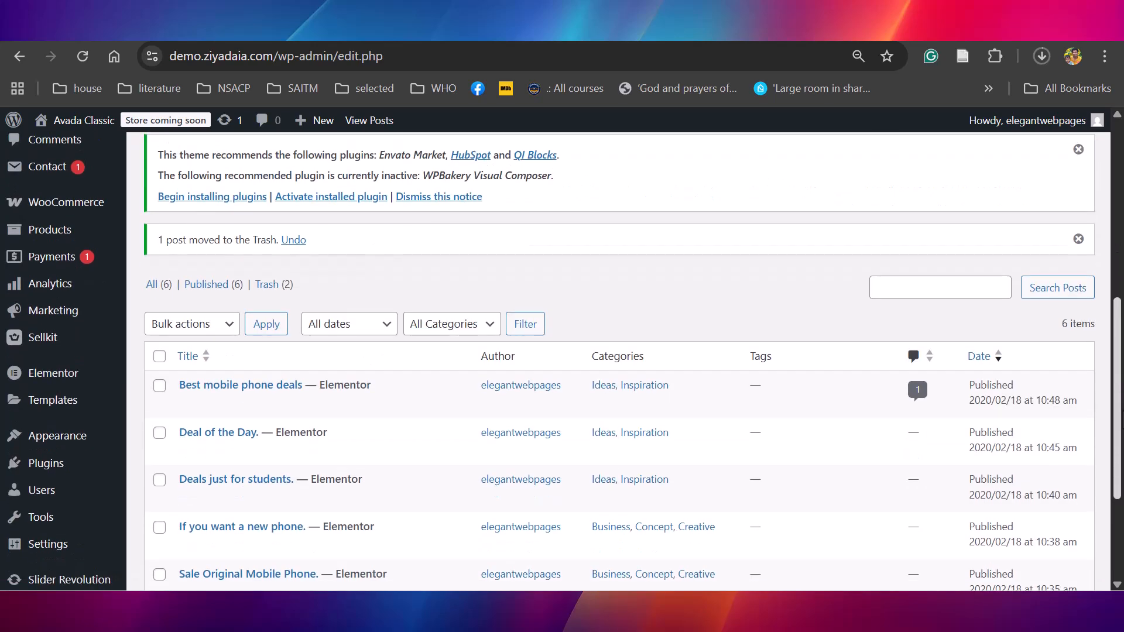
{"action": "scroll", "coordinate": [618, 362], "scroll_direction": "down", "scroll_amount": 3}
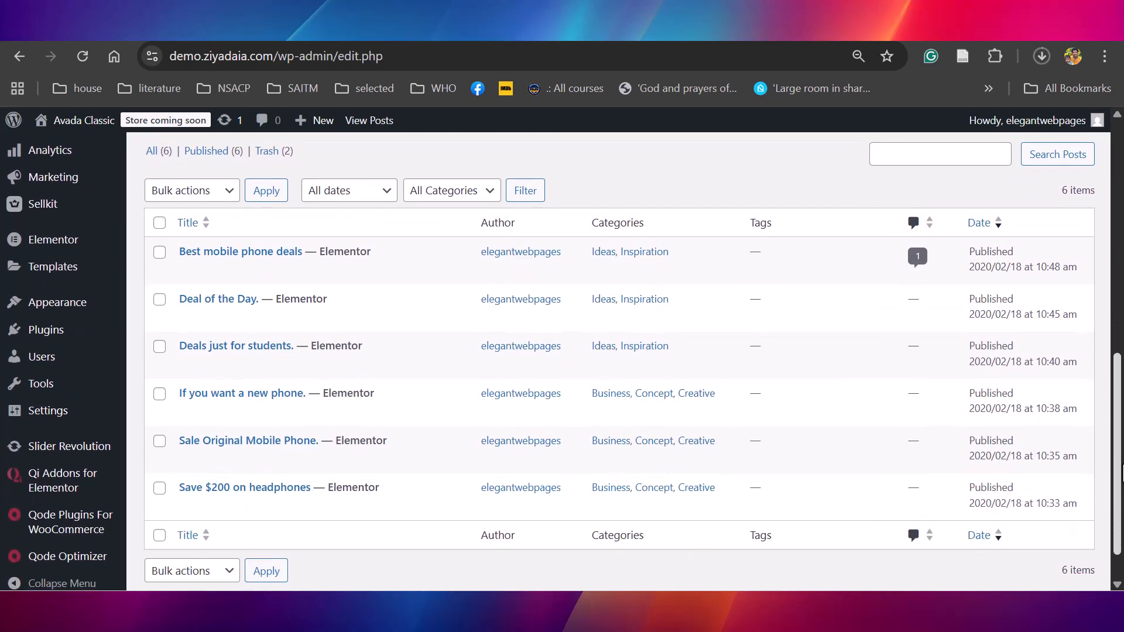
{"action": "scroll", "coordinate": [618, 361], "scroll_direction": "up", "scroll_amount": 8}
{"action": "scroll", "coordinate": [618, 362], "scroll_direction": "down", "scroll_amount": 1}
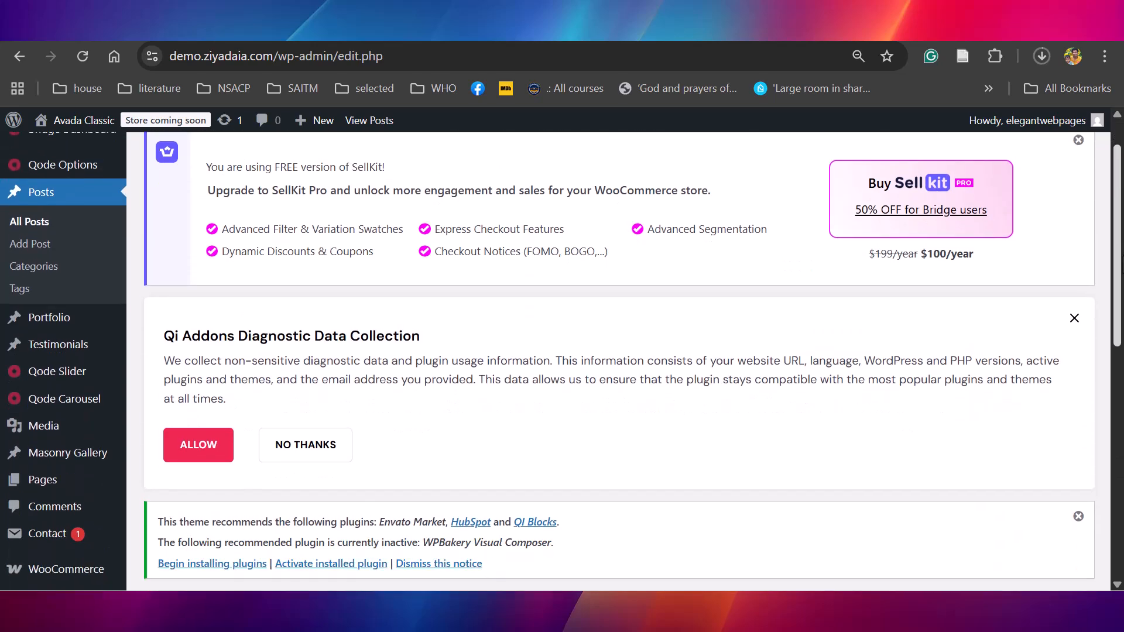
View the items on the store's Products page and review the full product list in the admin area
{"action": "scroll", "coordinate": [619, 362], "scroll_direction": "down", "scroll_amount": 5}
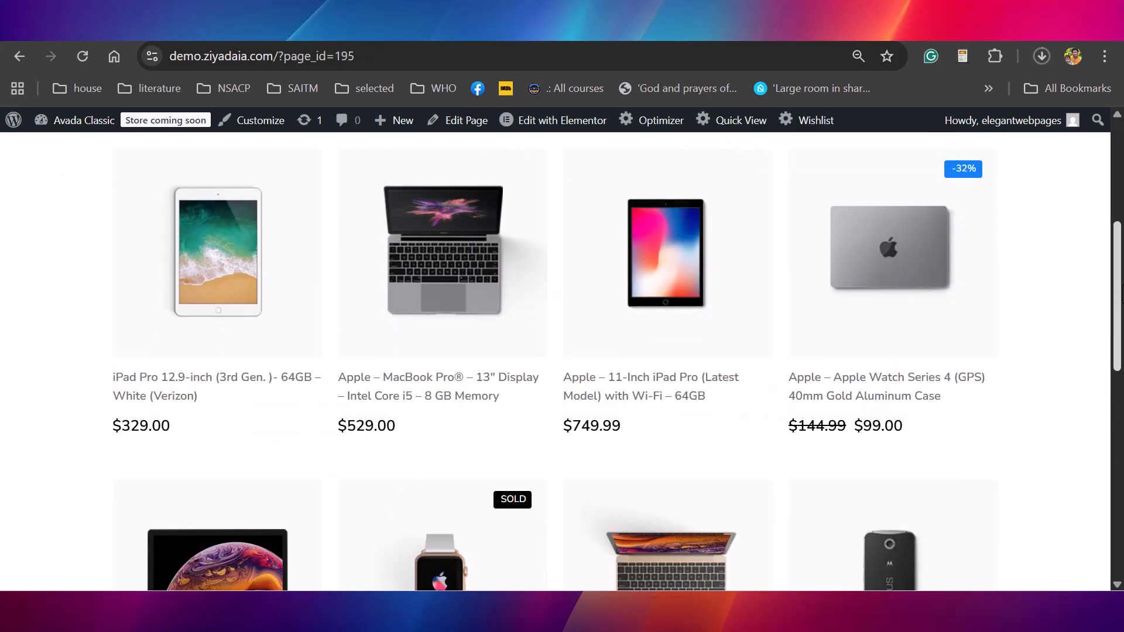
{"action": "scroll", "coordinate": [556, 352], "scroll_direction": "down", "scroll_amount": 10}
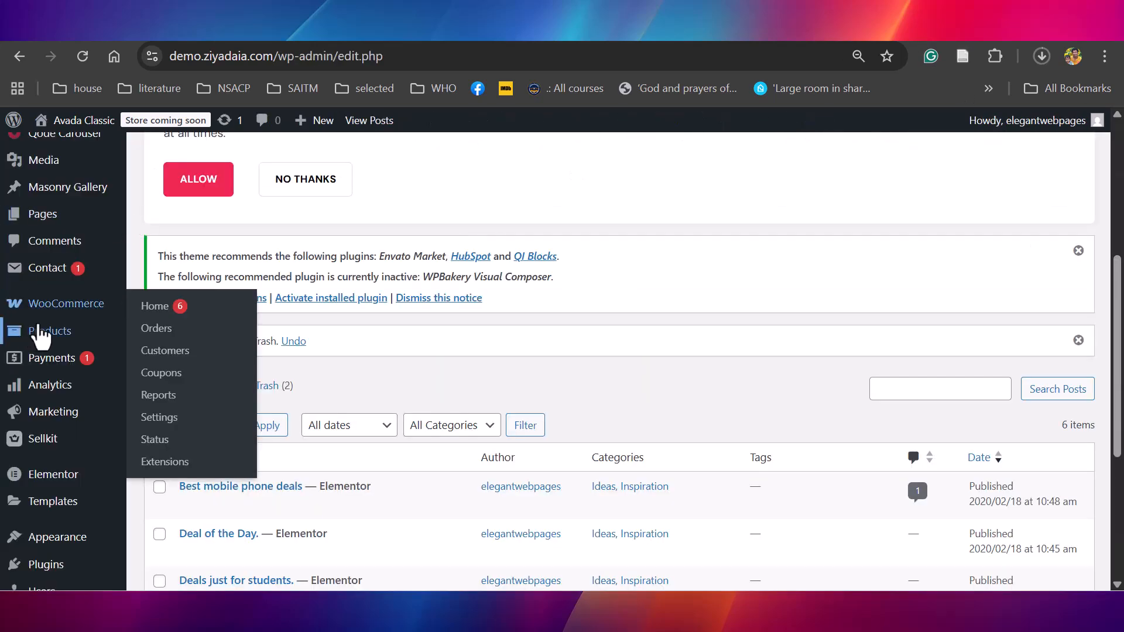
{"action": "mouse_move", "coordinate": [39, 339]}
{"action": "left_click", "coordinate": [153, 335]}
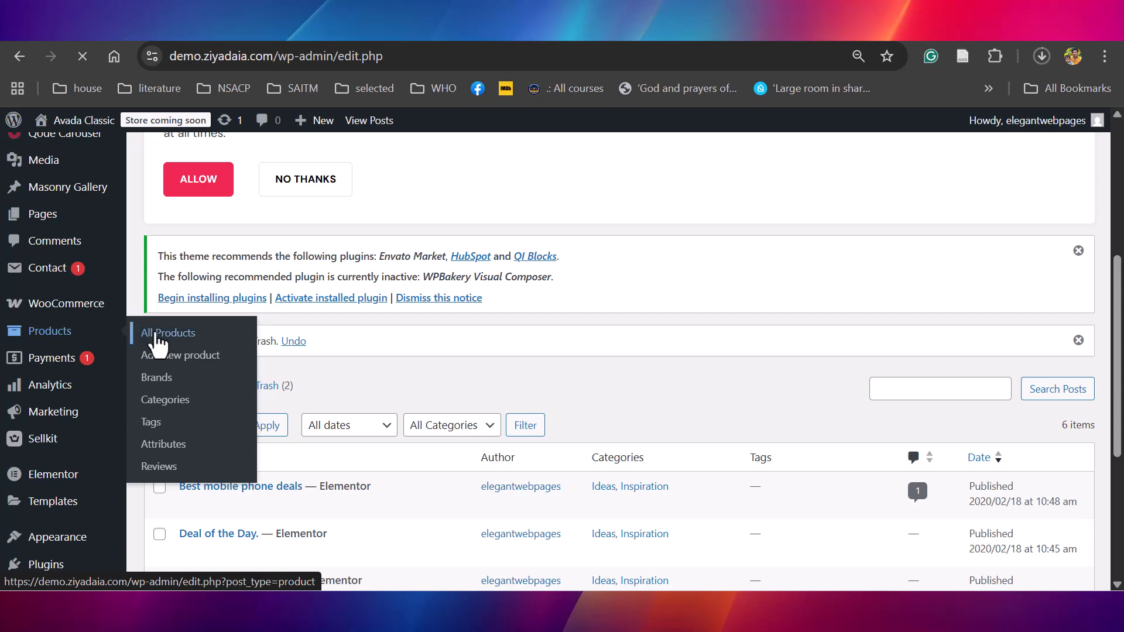
{"action": "scroll", "coordinate": [1120, 334], "scroll_direction": "down", "scroll_amount": 10}
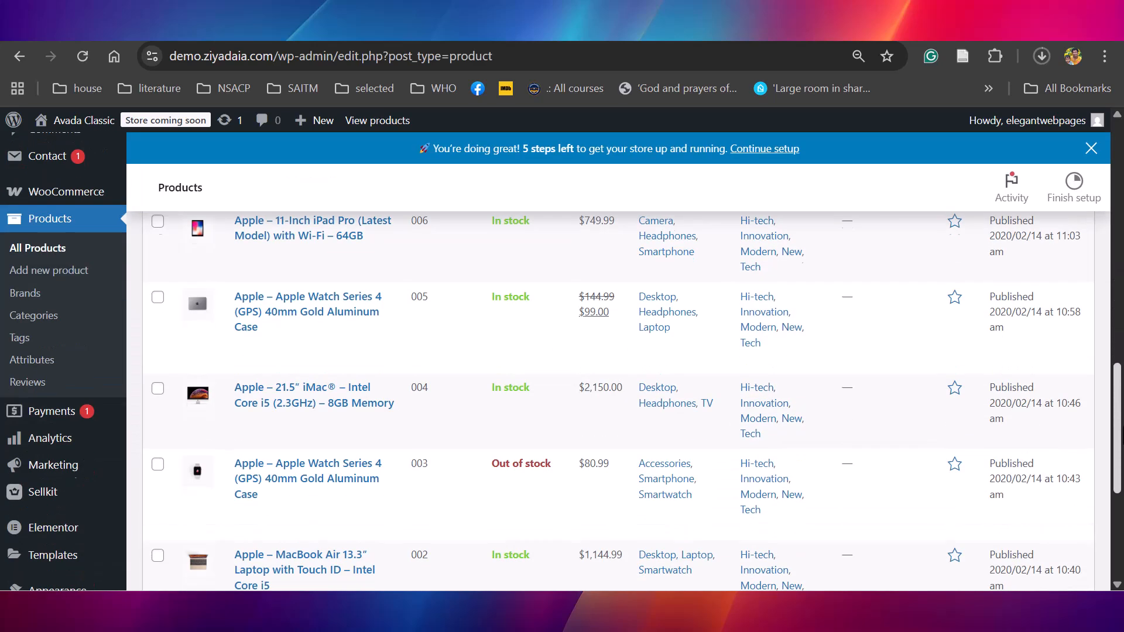
{"action": "scroll", "coordinate": [632, 401], "scroll_direction": "up", "scroll_amount": 10}
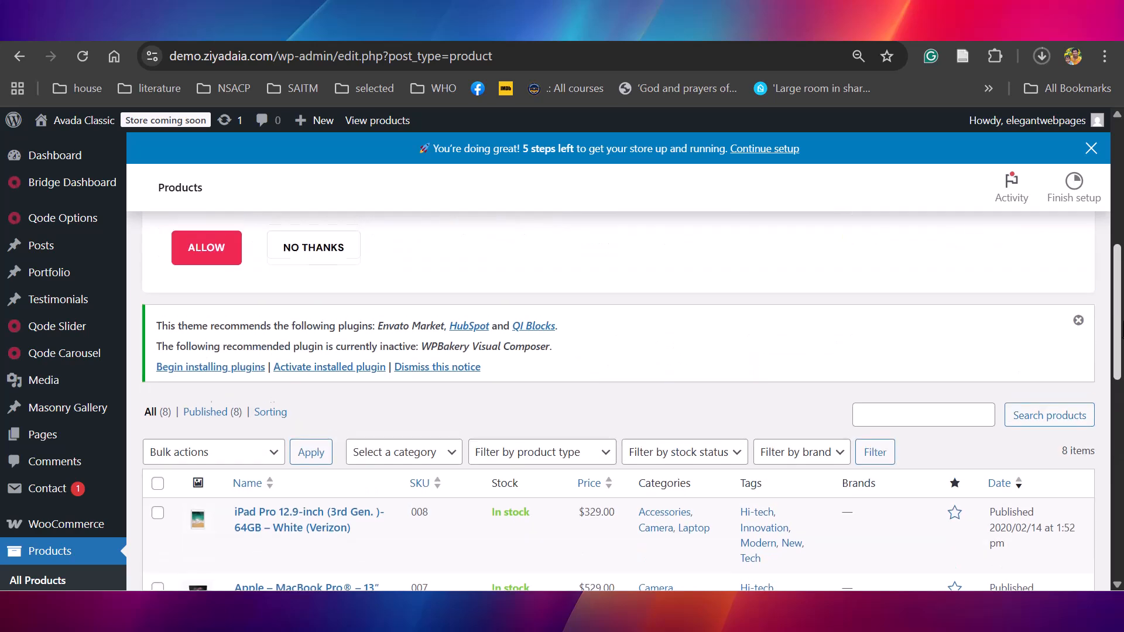
{"action": "scroll", "coordinate": [583, 362], "scroll_direction": "up", "scroll_amount": 3}
{"action": "scroll", "coordinate": [582, 363], "scroll_direction": "down", "scroll_amount": 4}
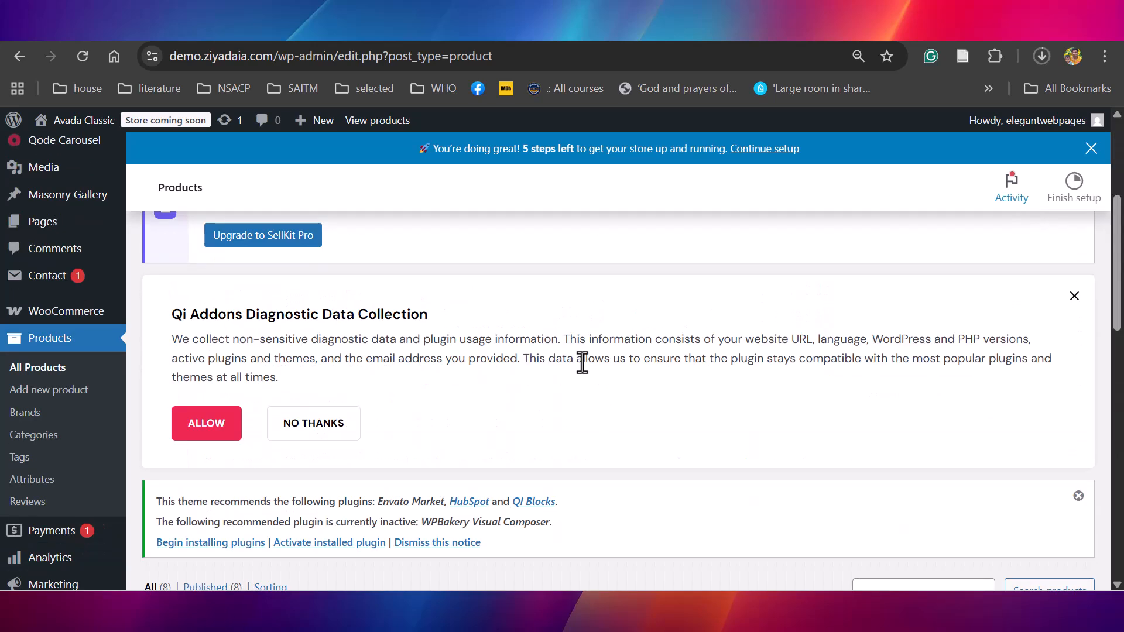
Open the product categories and look through the category list
{"action": "left_click", "coordinate": [30, 436]}
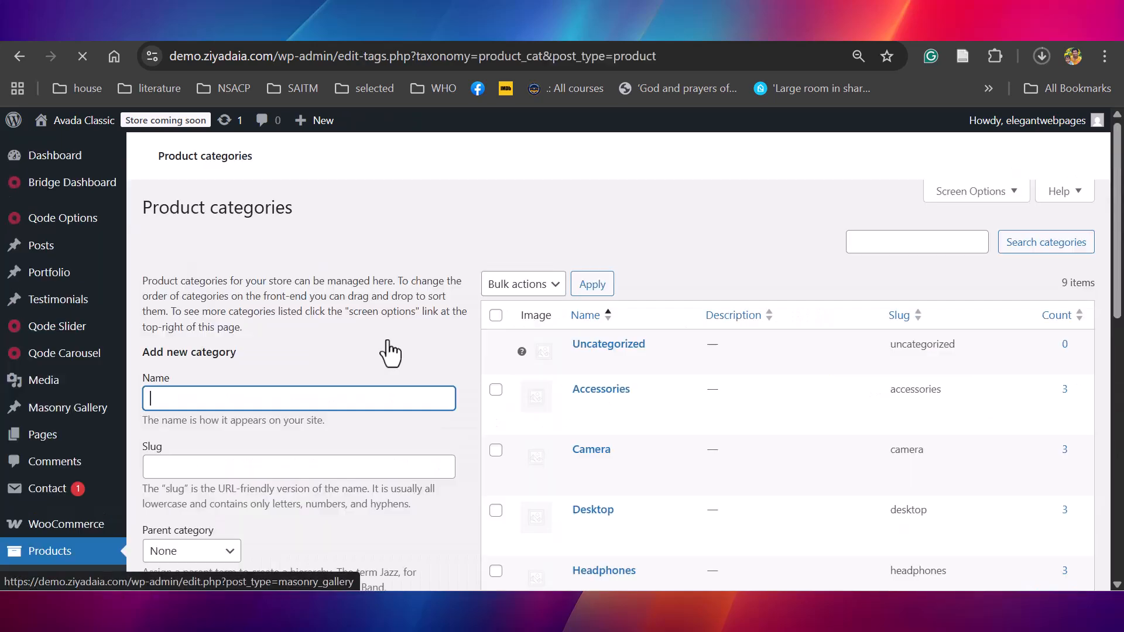
{"action": "scroll", "coordinate": [989, 234], "scroll_direction": "down", "scroll_amount": 3}
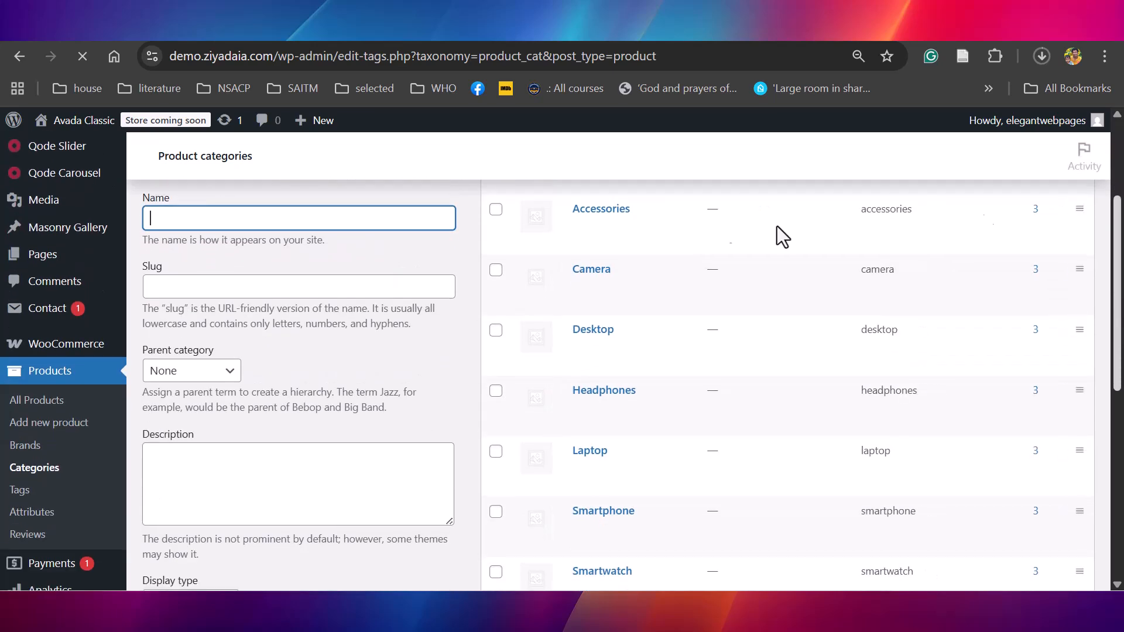